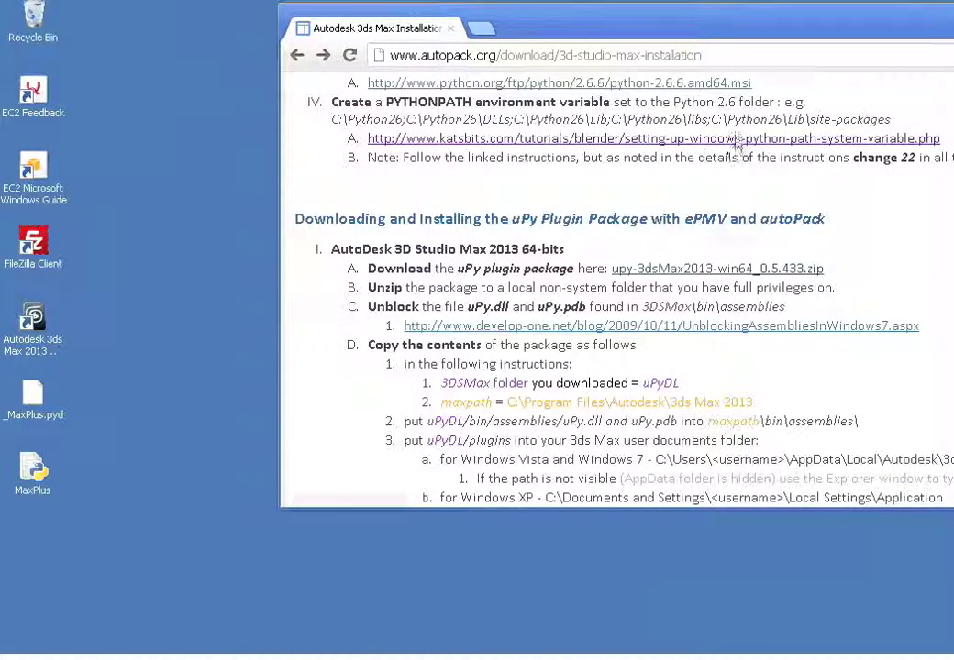
# Download upy-3dsMax2013-win64_0.5.433.zip from the autopack page and open it
pyautogui.moveTo(667, 18); pyautogui.dragTo(639, 21)
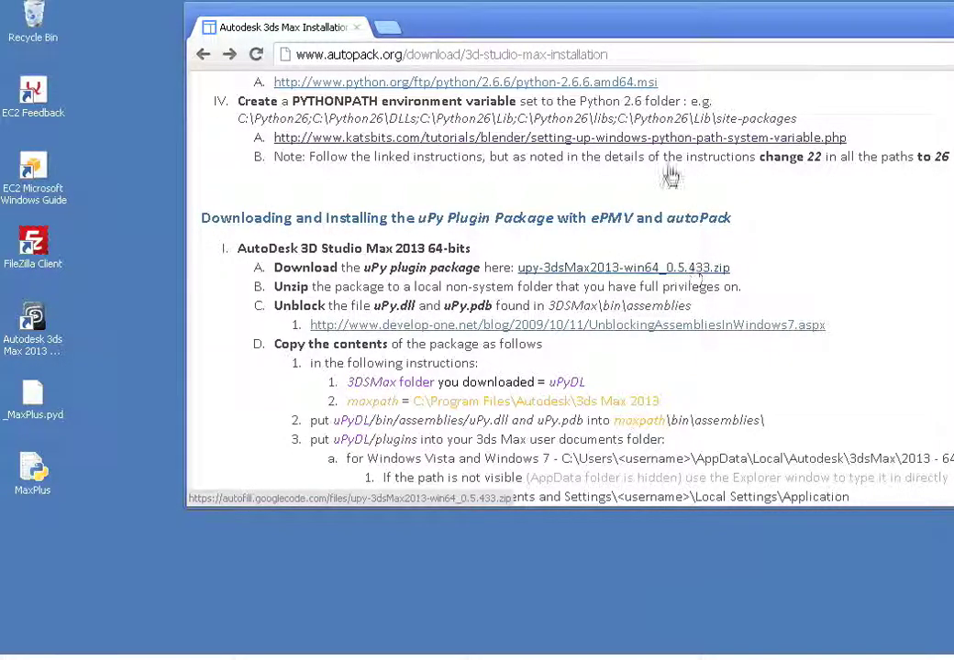
pyautogui.moveTo(571, 17); pyautogui.dragTo(730, 5)
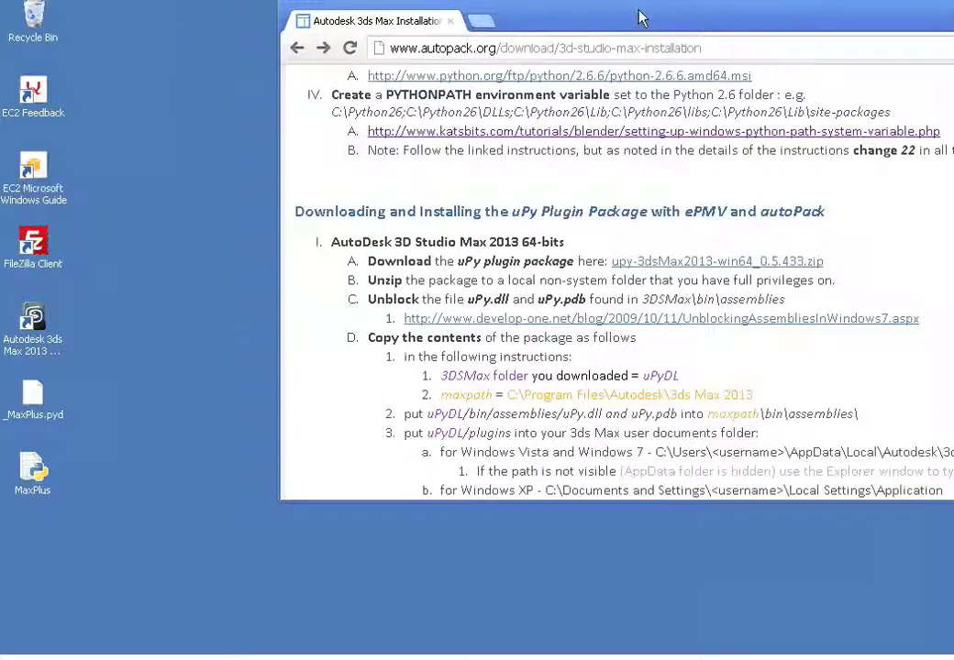
pyautogui.click(763, 266)
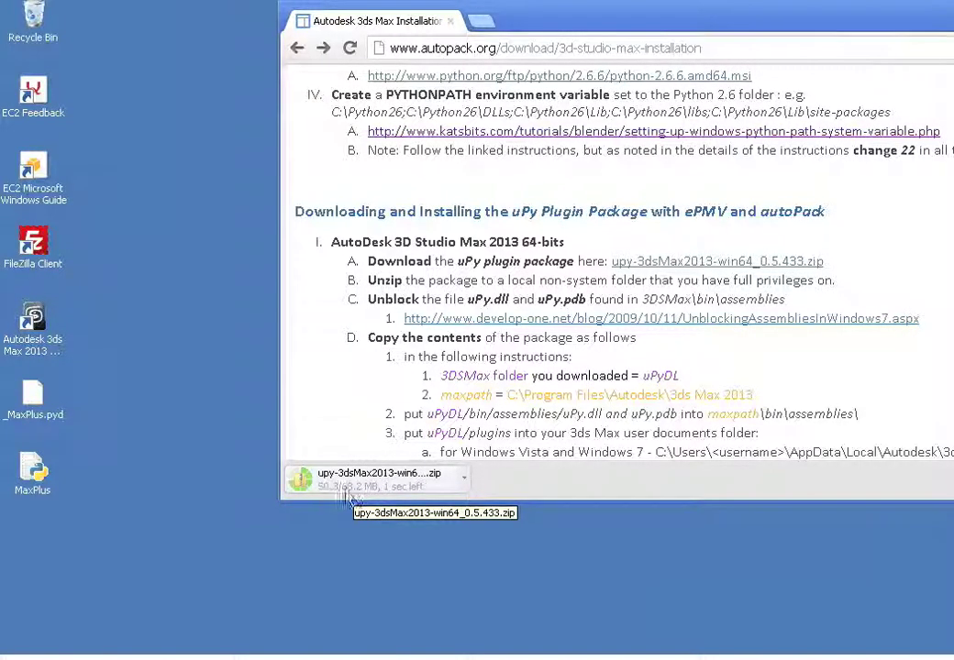
pyautogui.click(400, 489)
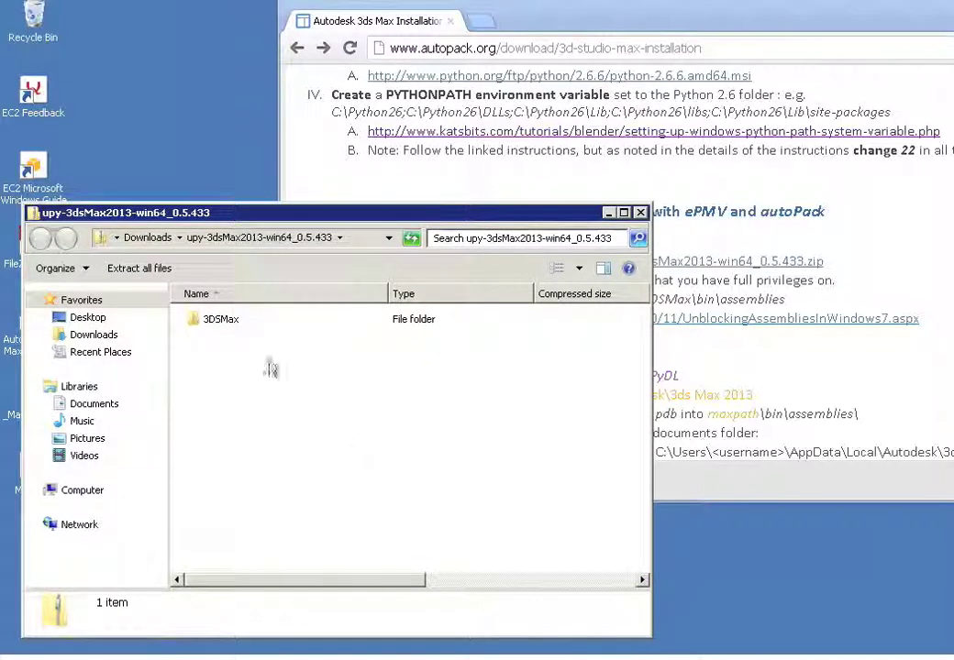
# Drag the zip's 3DSMax folder onto the desktop, then close the zip window
pyautogui.moveTo(240, 214); pyautogui.dragTo(381, 171)
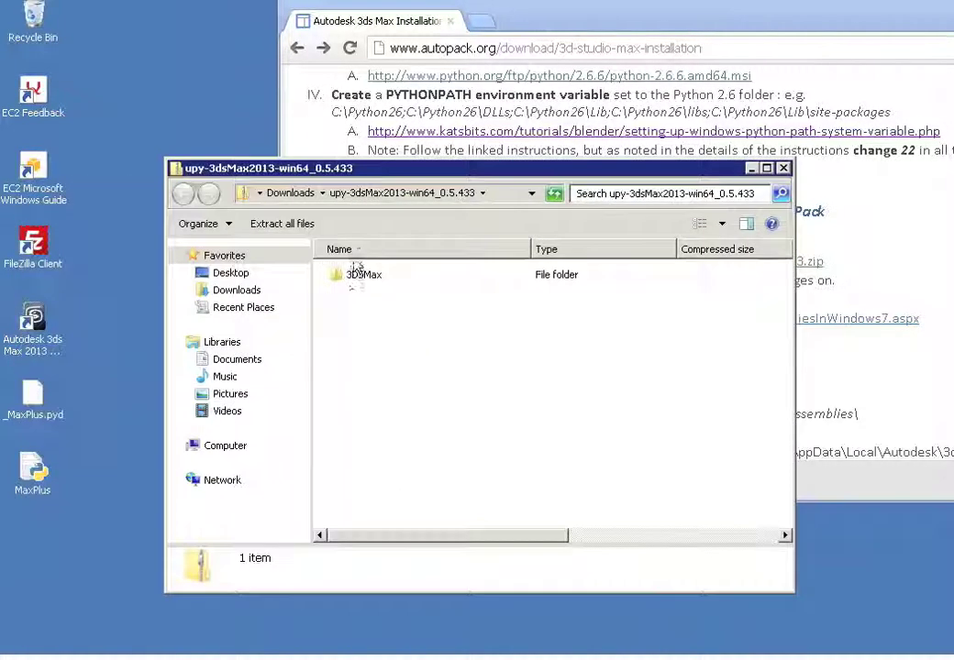
pyautogui.click(335, 277)
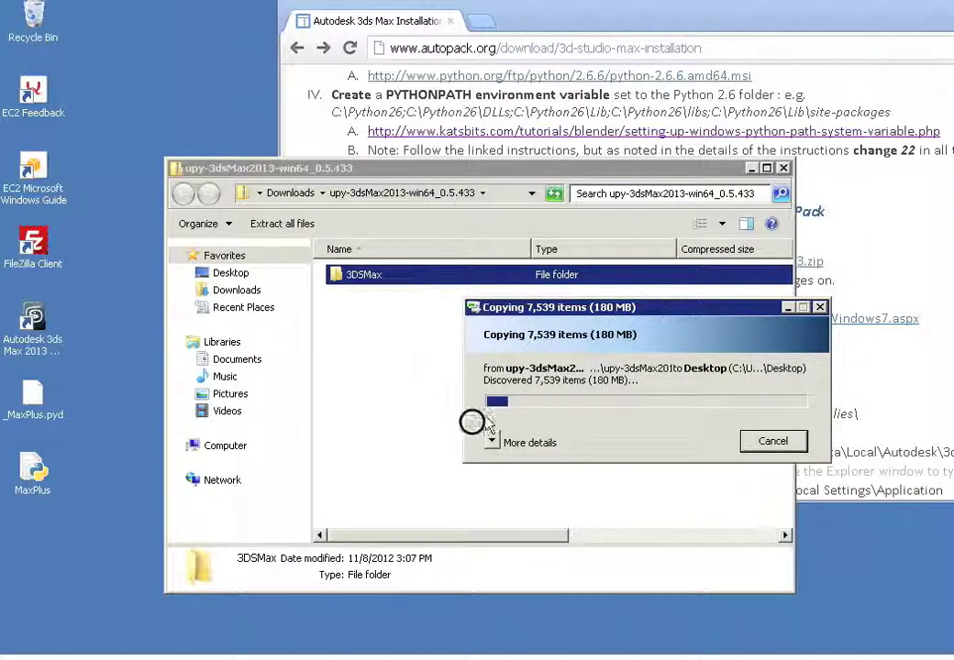
pyautogui.moveTo(312, 473); pyautogui.dragTo(313, 473)
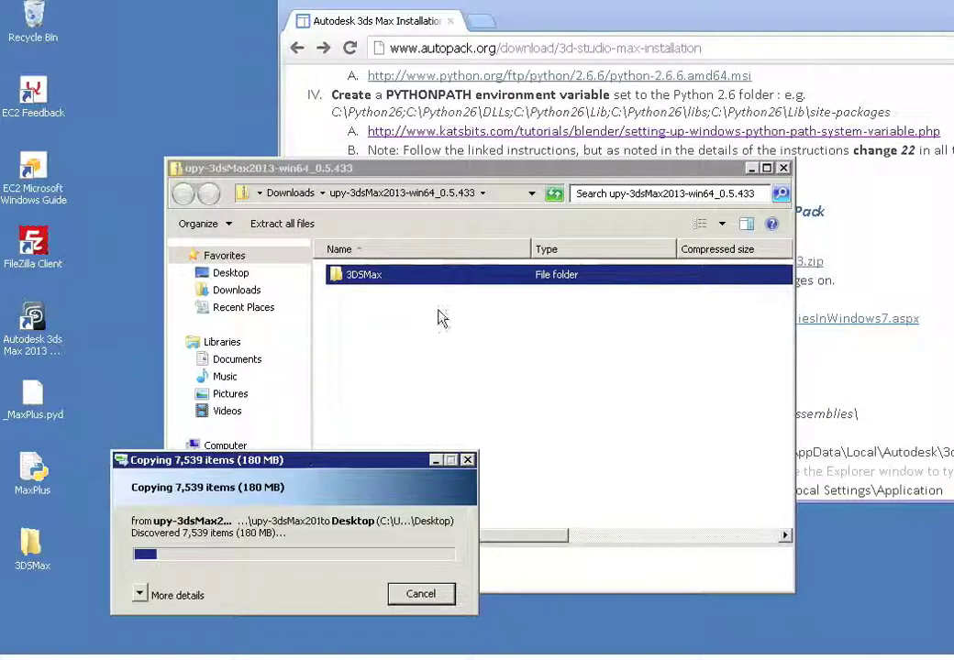
pyautogui.click(510, 171)
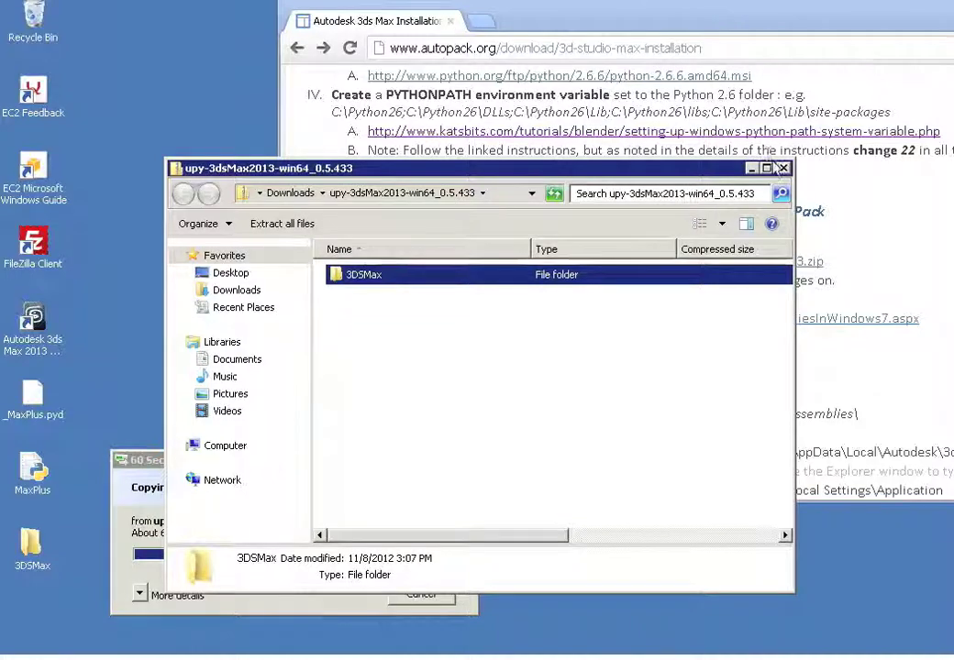
pyautogui.click(783, 168)
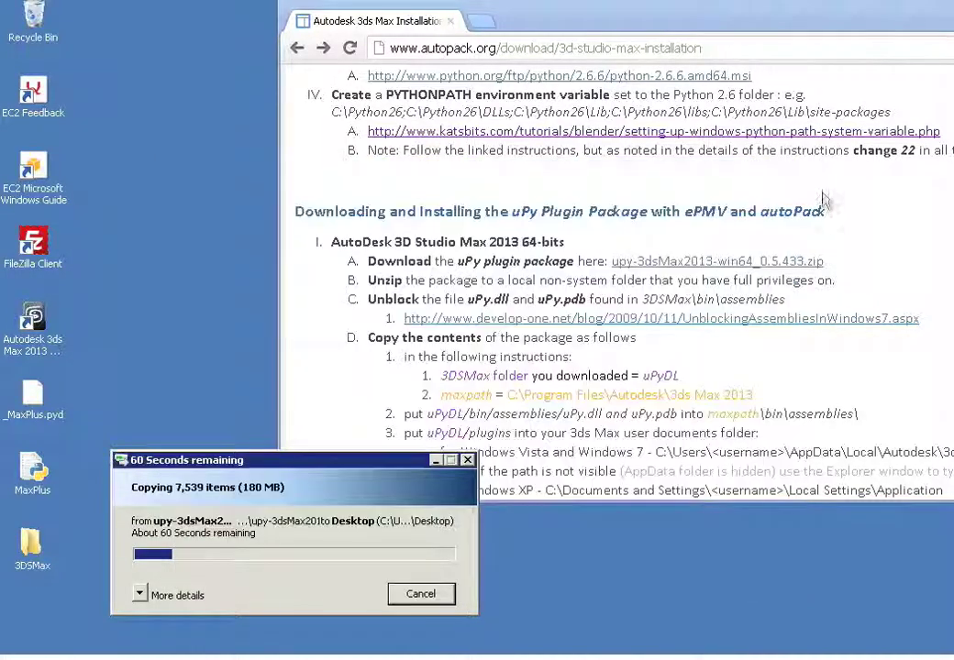
pyautogui.click(705, 366)
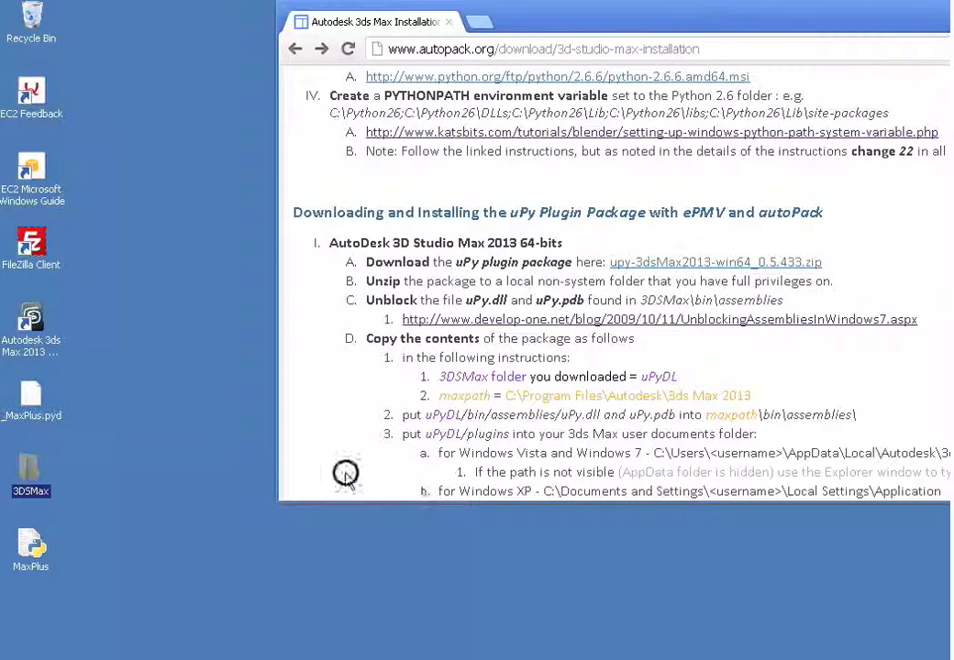
# Reposition the Chrome instructions window and open the extracted 3DSMax folder on the desktop
pyautogui.moveTo(631, 29); pyautogui.dragTo(605, 22)
pyautogui.moveTo(742, 27); pyautogui.dragTo(761, 25)
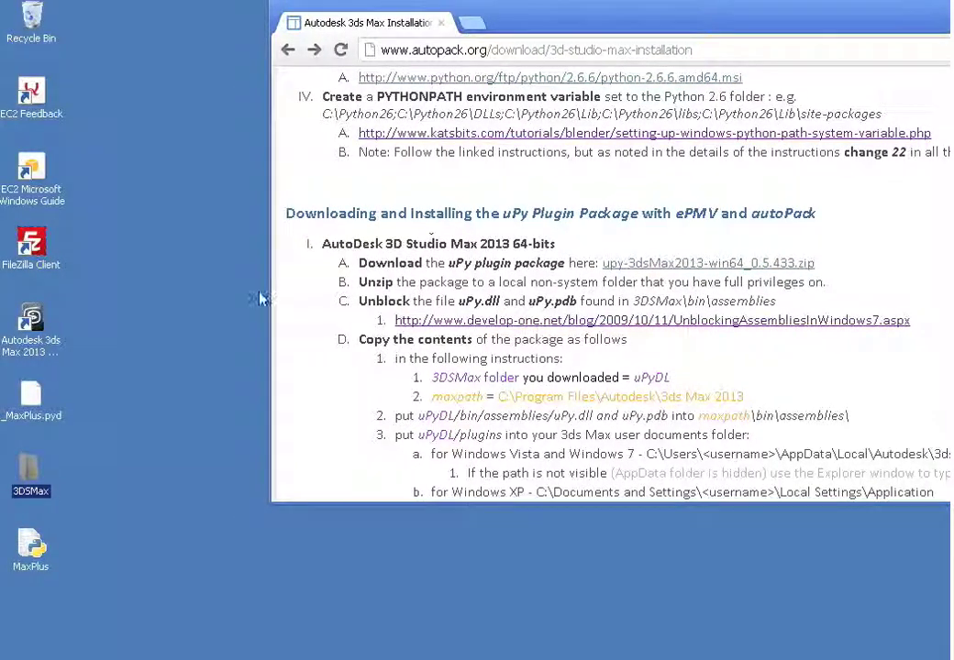
pyautogui.doubleClick(30, 473)
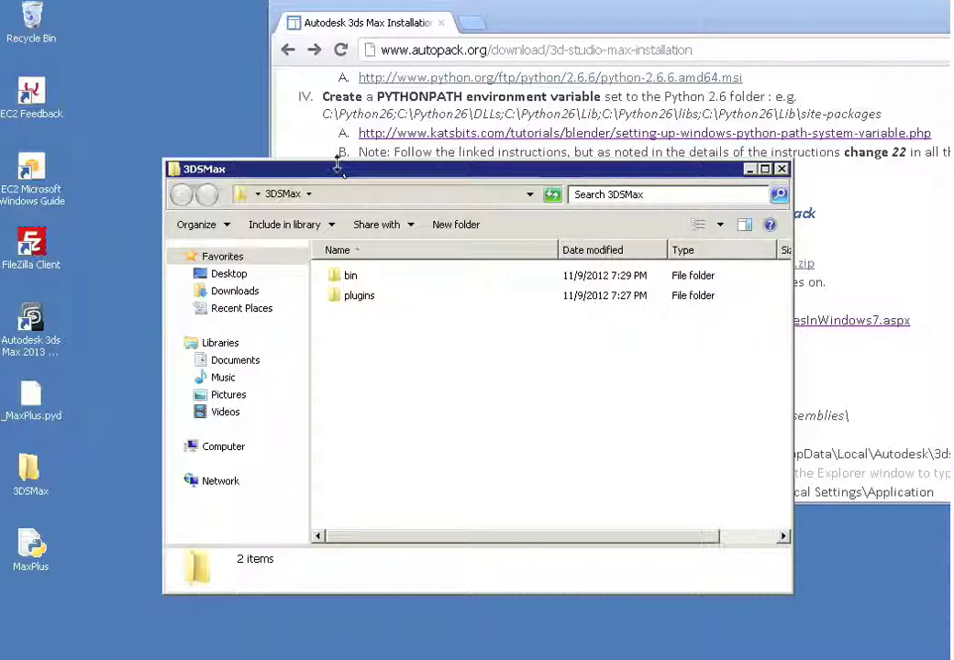
# Arrange the 3DSMax folder window beside the autopack instructions page
pyautogui.moveTo(339, 172); pyautogui.dragTo(330, 409)
pyautogui.click(477, 366)
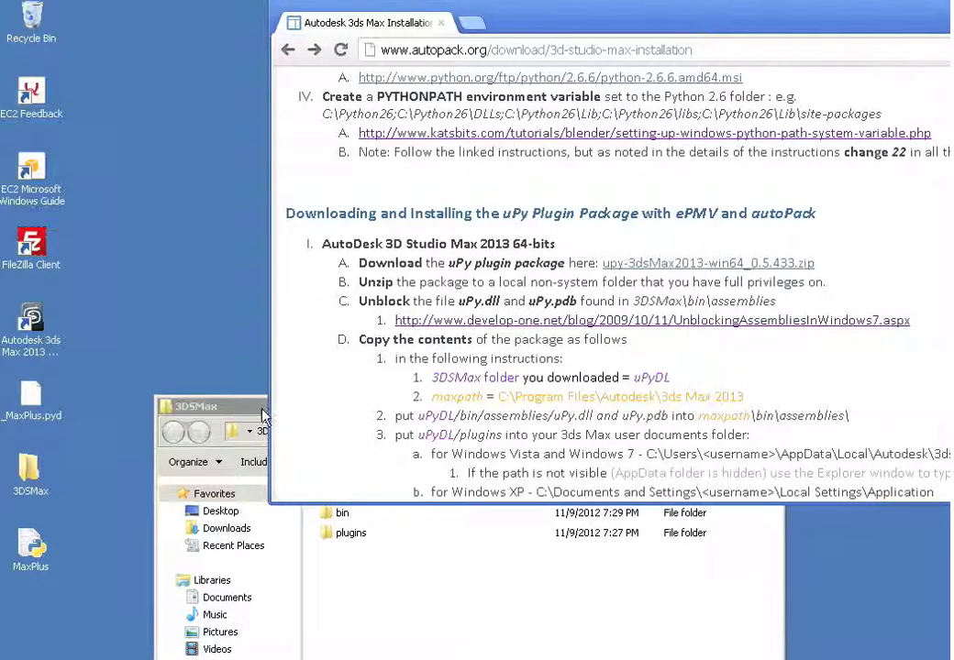
pyautogui.moveTo(255, 406); pyautogui.dragTo(240, 124)
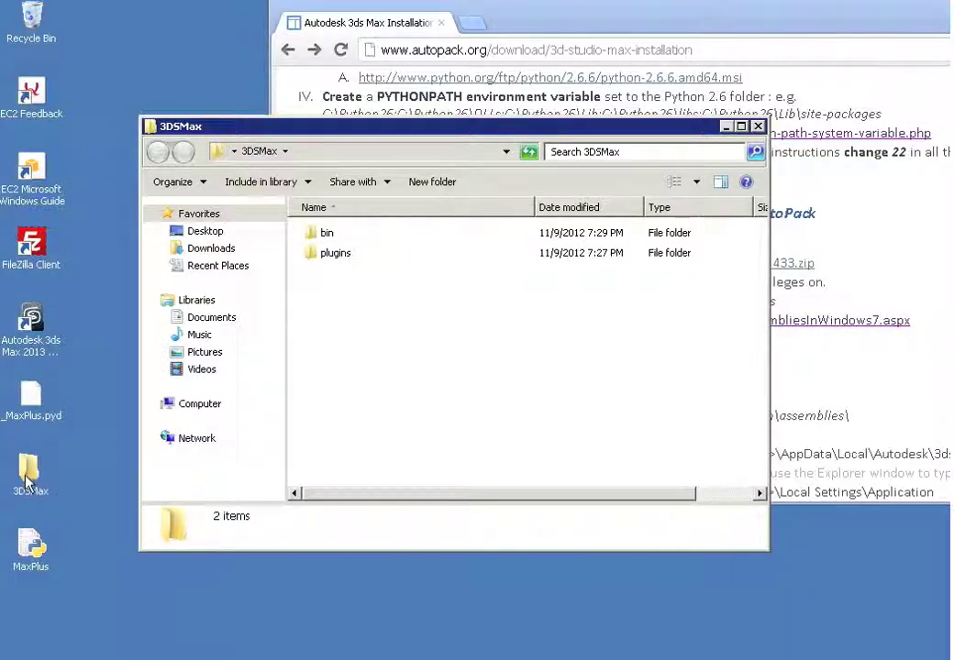
# Open bin\assemblies and unblock uPy.dll in its Properties
pyautogui.doubleClick(312, 235)
pyautogui.doubleClick(312, 234)
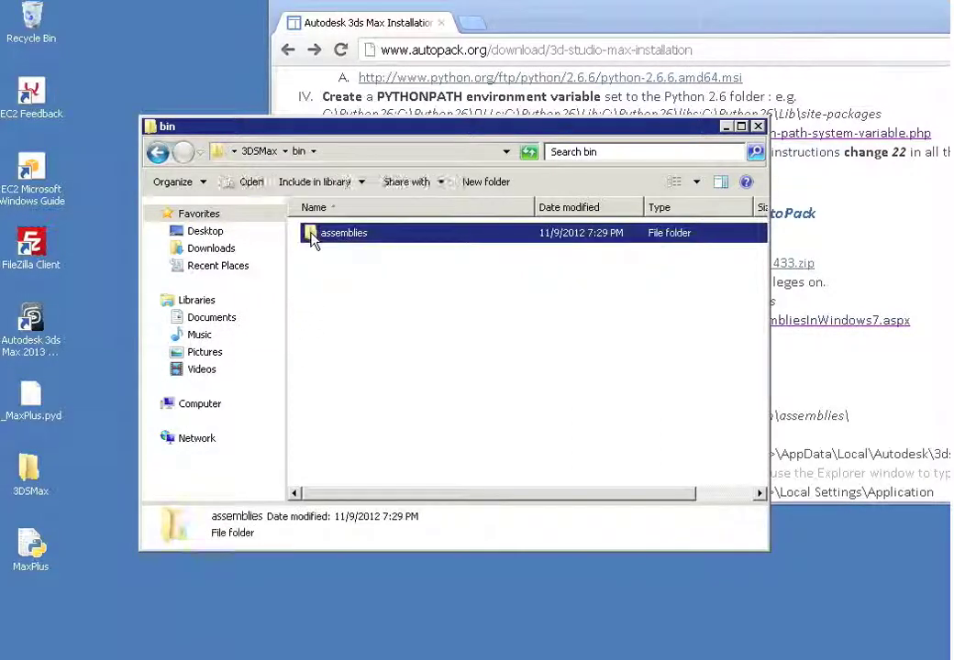
pyautogui.click(314, 240)
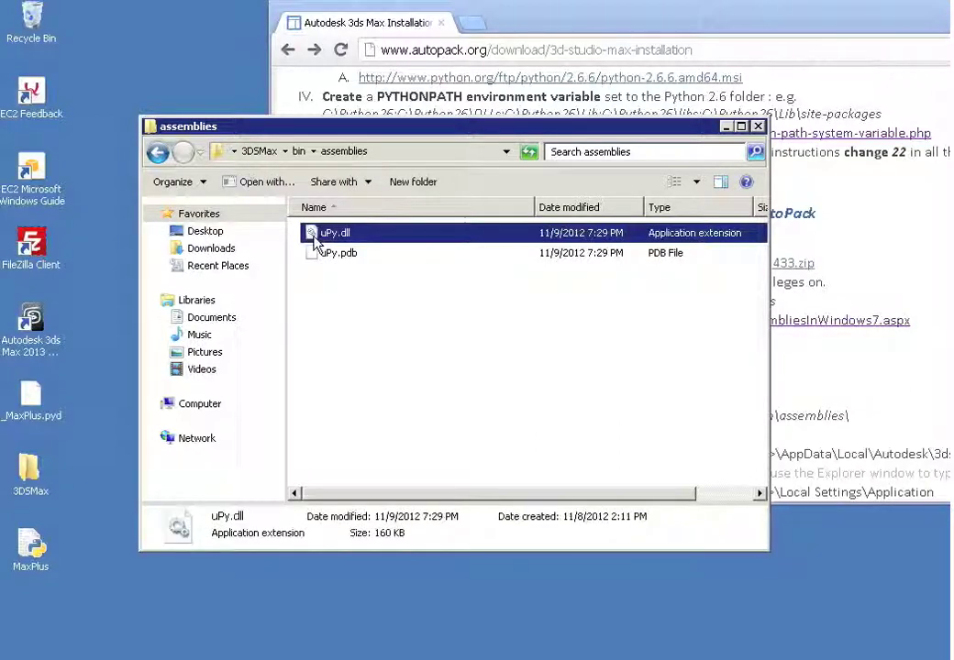
pyautogui.rightClick(315, 240)
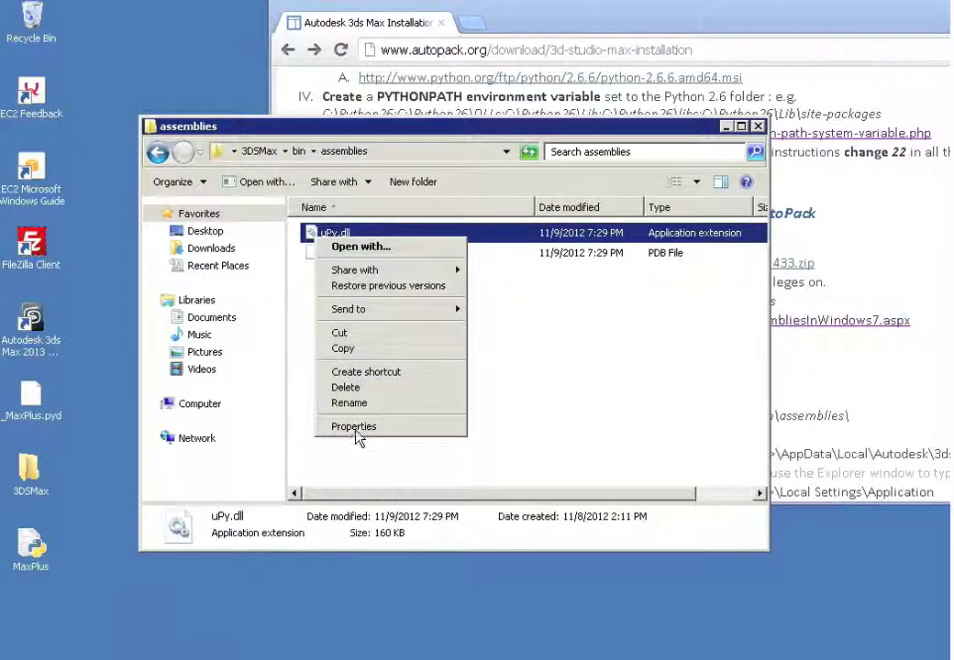
pyautogui.click(355, 428)
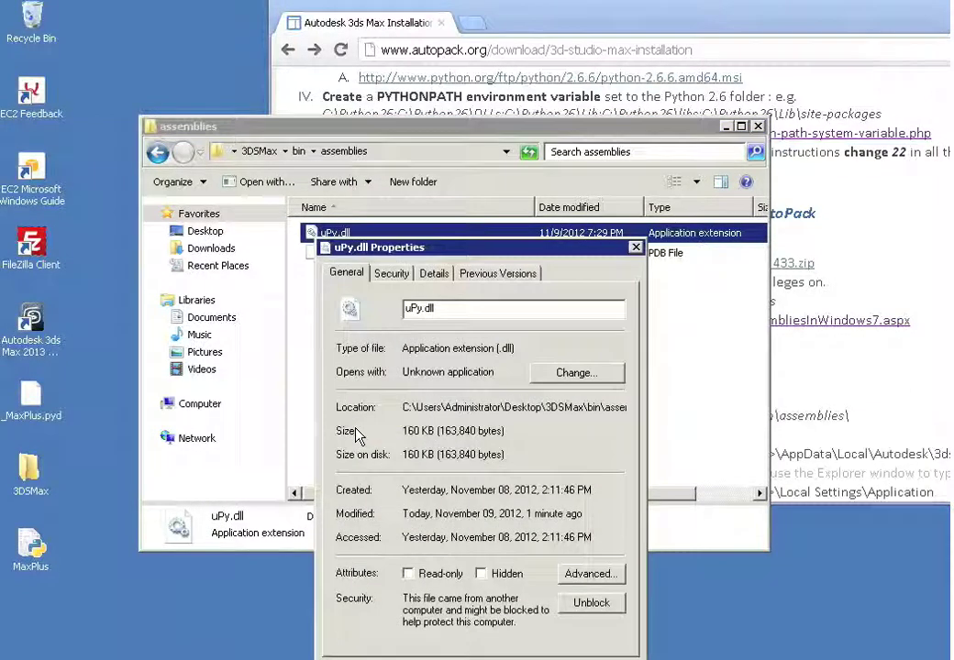
pyautogui.click(587, 606)
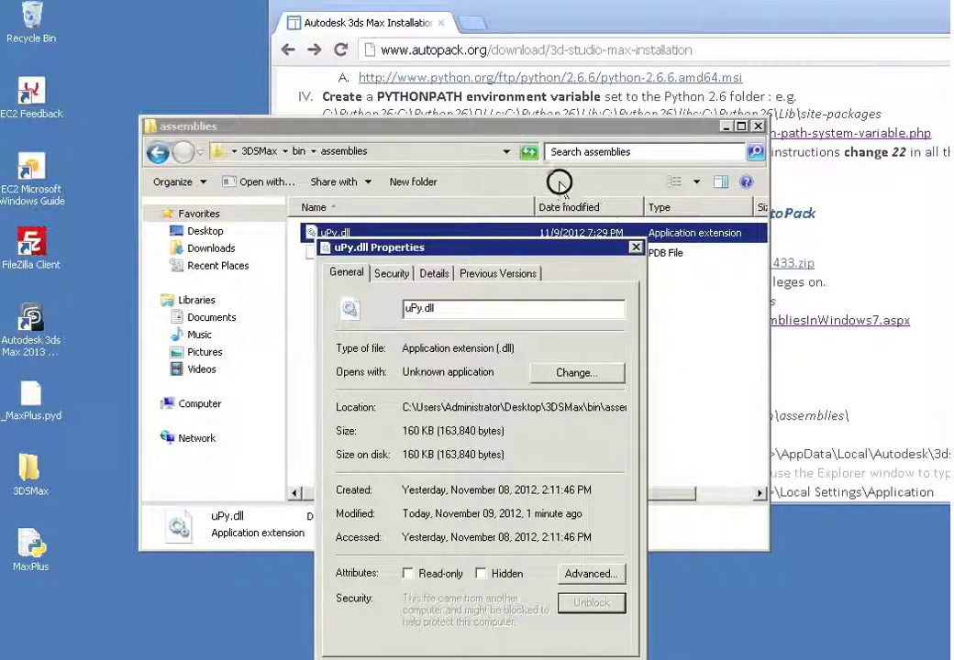
pyautogui.click(667, 598)
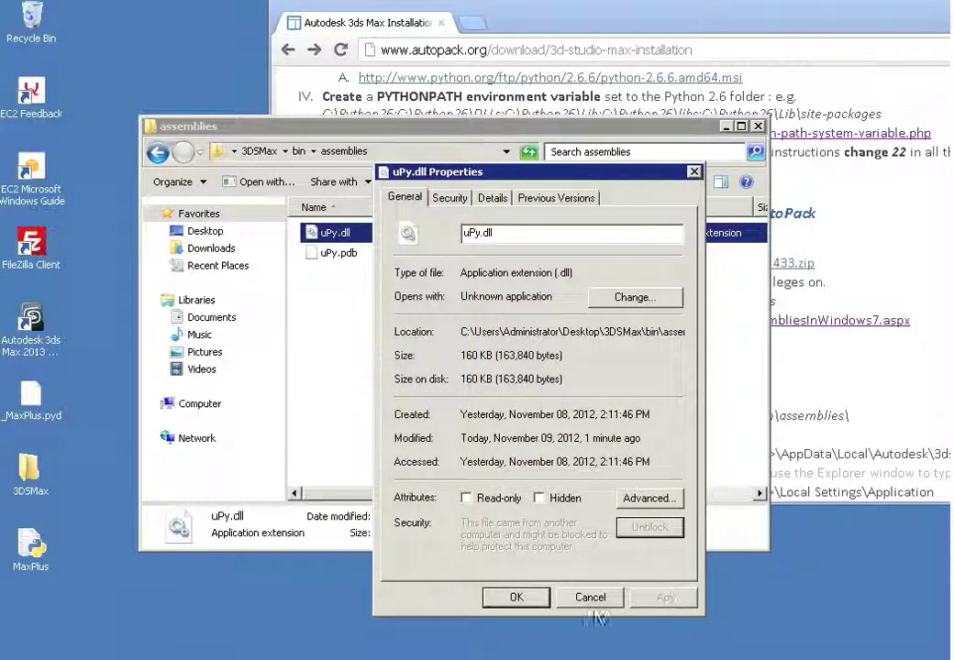
pyautogui.click(516, 597)
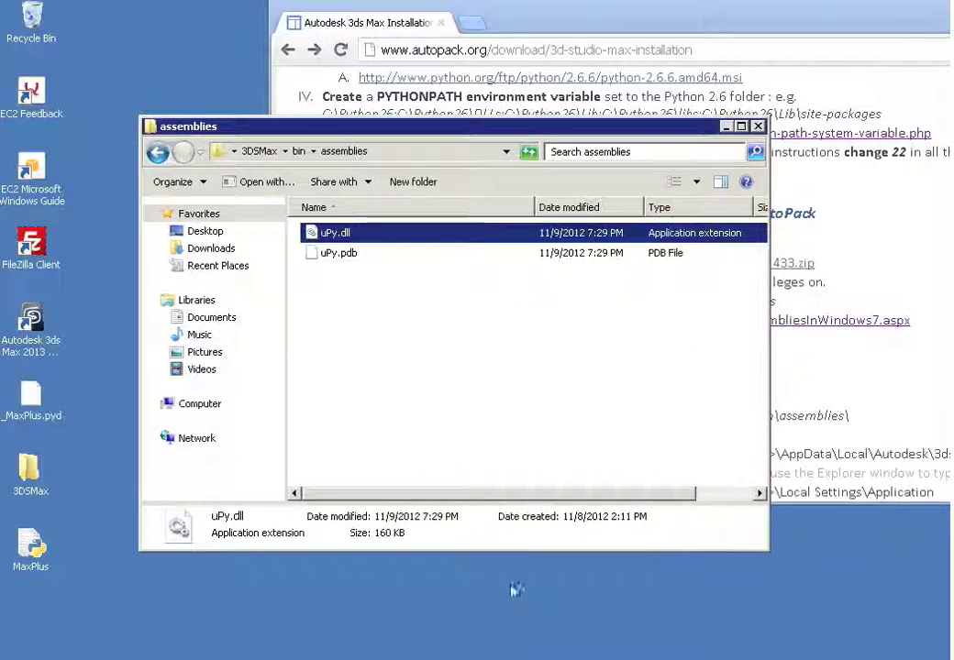
# Unblock uPy.pdb in its Properties and apply the change
pyautogui.rightClick(314, 255)
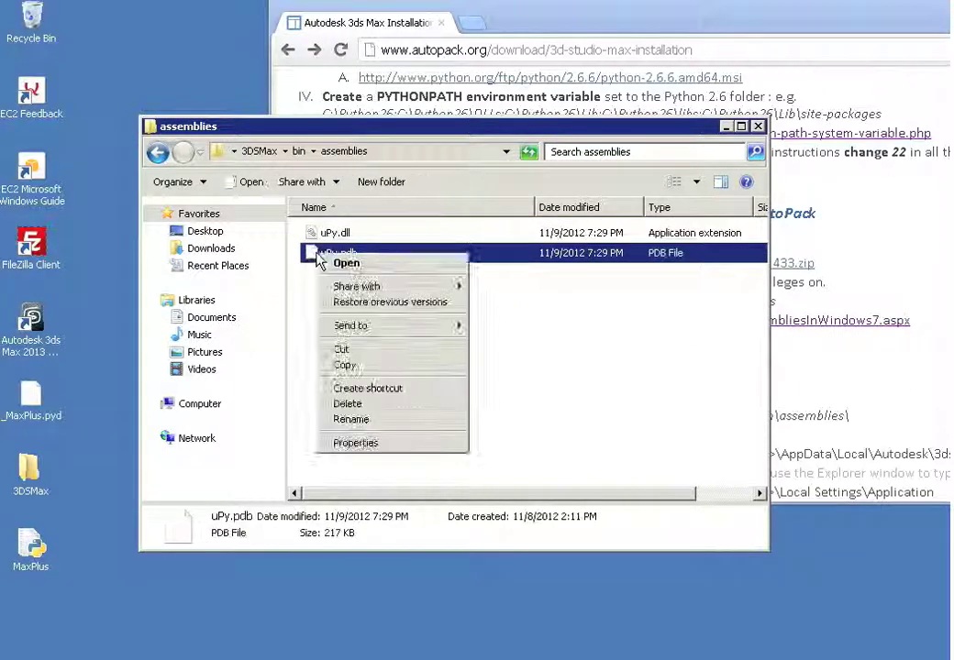
pyautogui.click(373, 446)
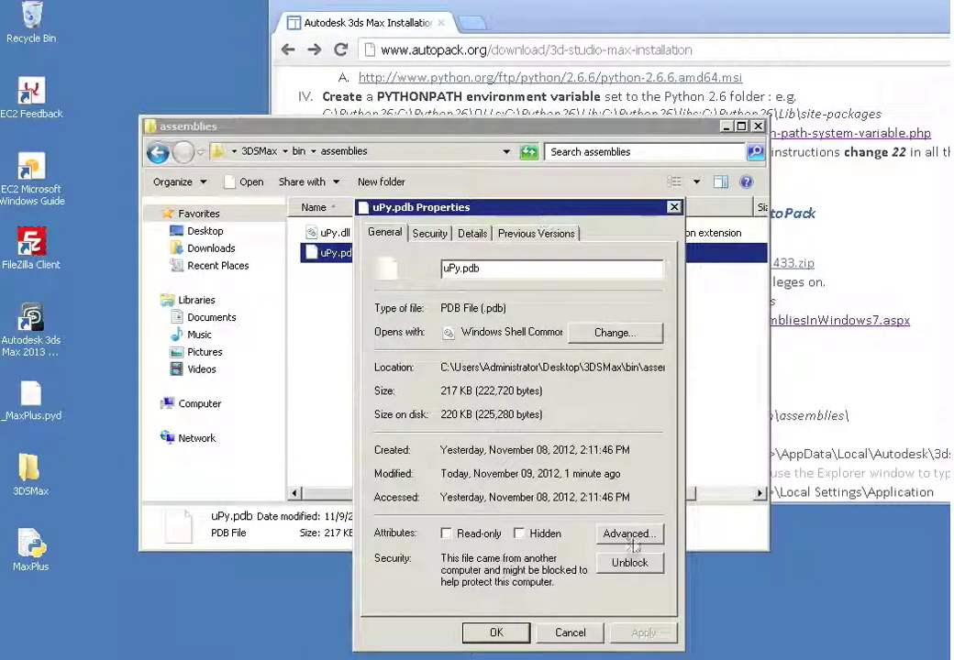
pyautogui.click(633, 564)
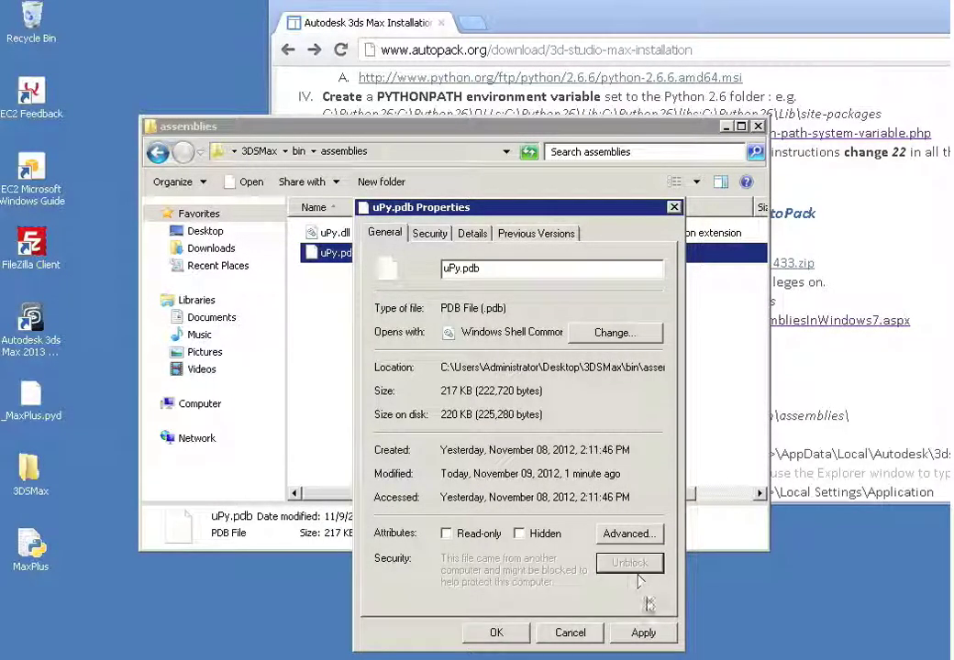
pyautogui.click(651, 632)
pyautogui.click(496, 632)
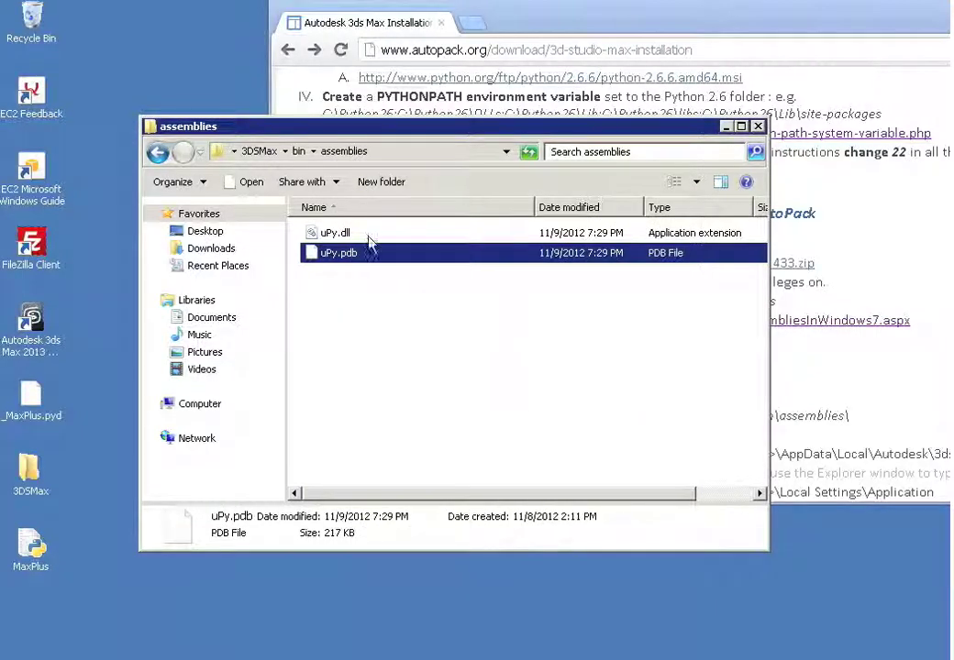
# Recheck the properties of uPy.dll and uPy.pdb, then return to the 3DSMax folder
pyautogui.click(341, 236)
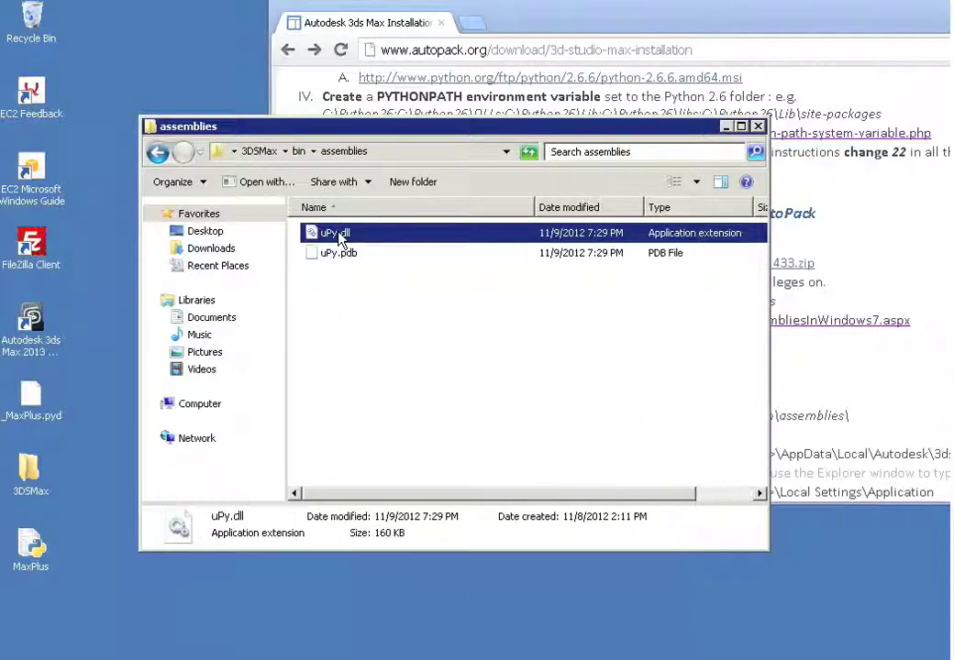
pyautogui.rightClick(340, 234)
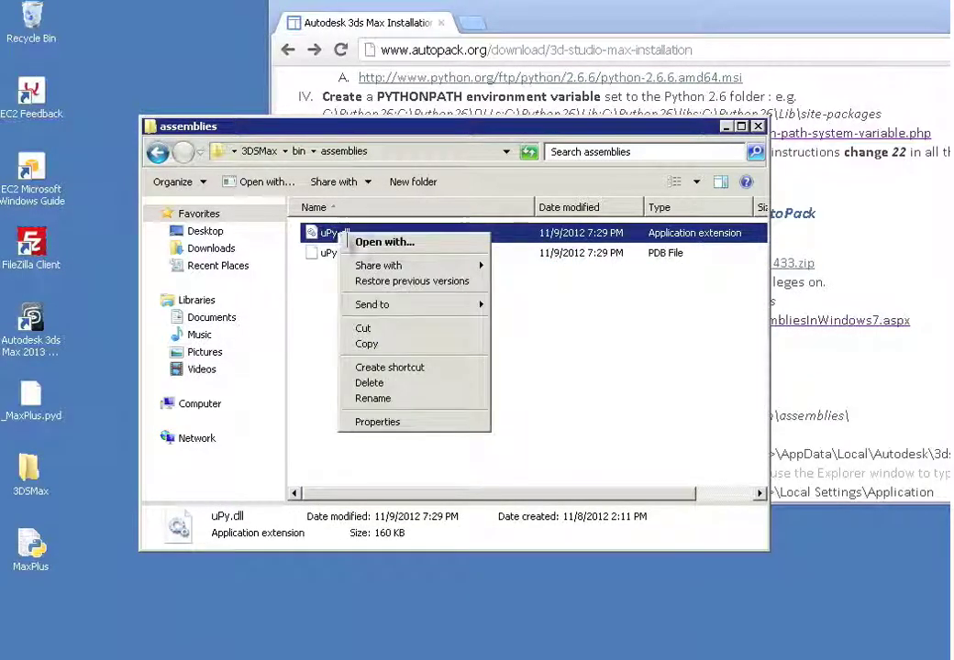
pyautogui.click(410, 423)
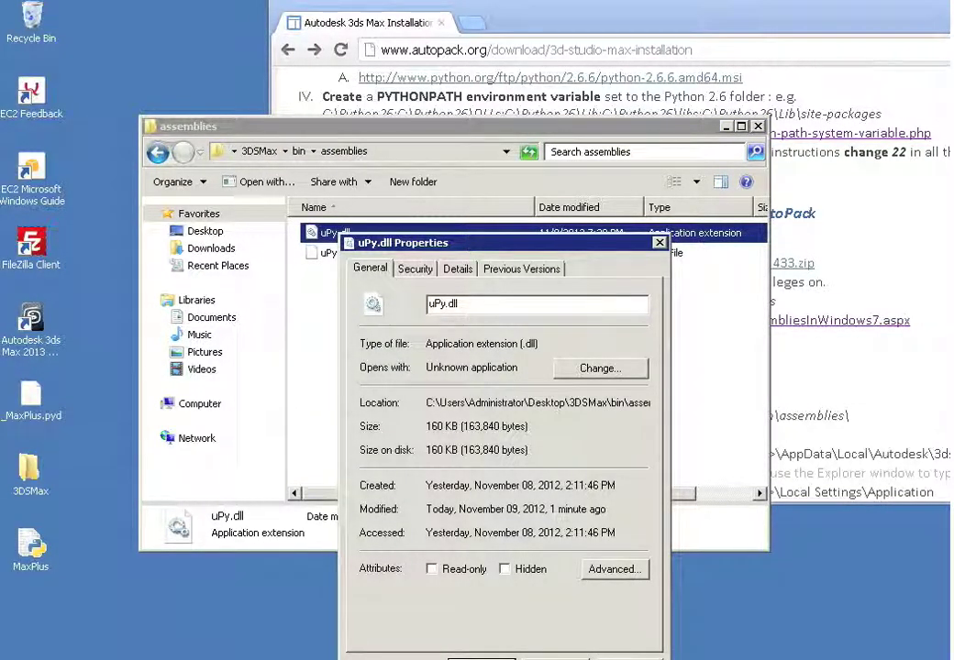
pyautogui.click(482, 658)
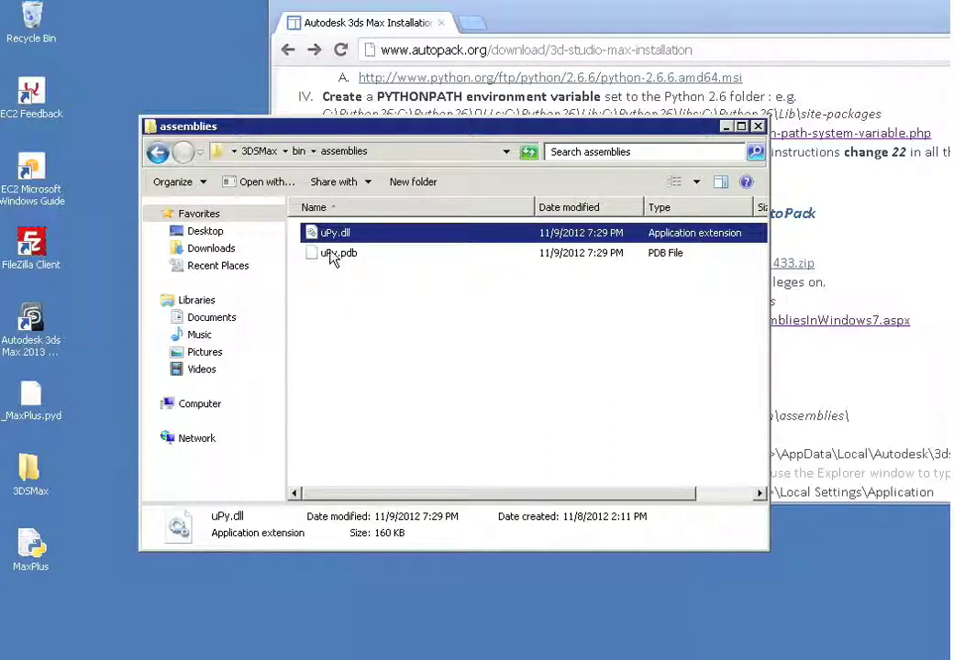
pyautogui.click(332, 255)
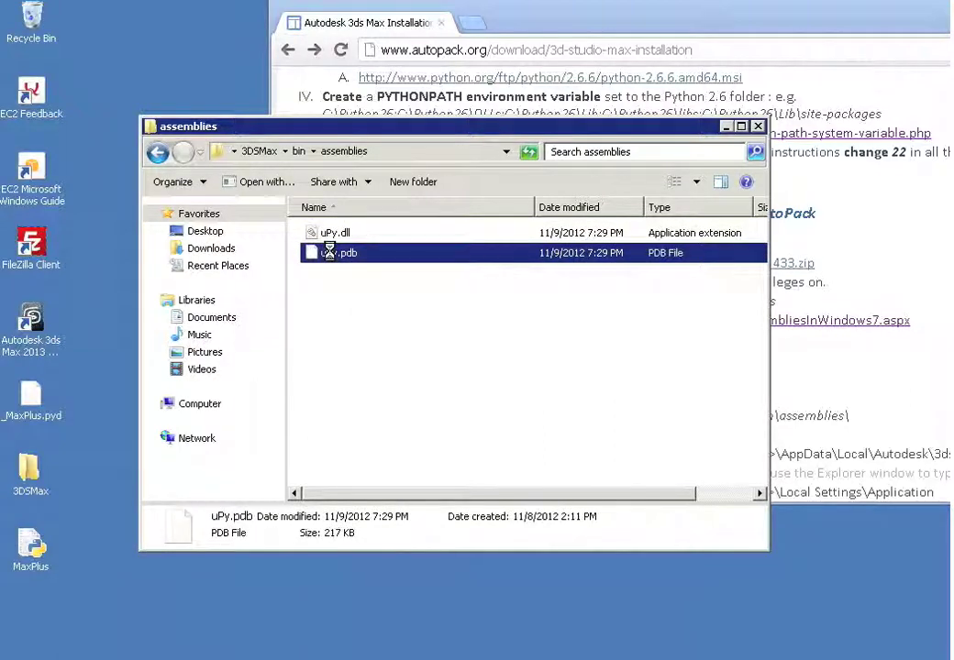
pyautogui.rightClick(330, 252)
pyautogui.click(390, 442)
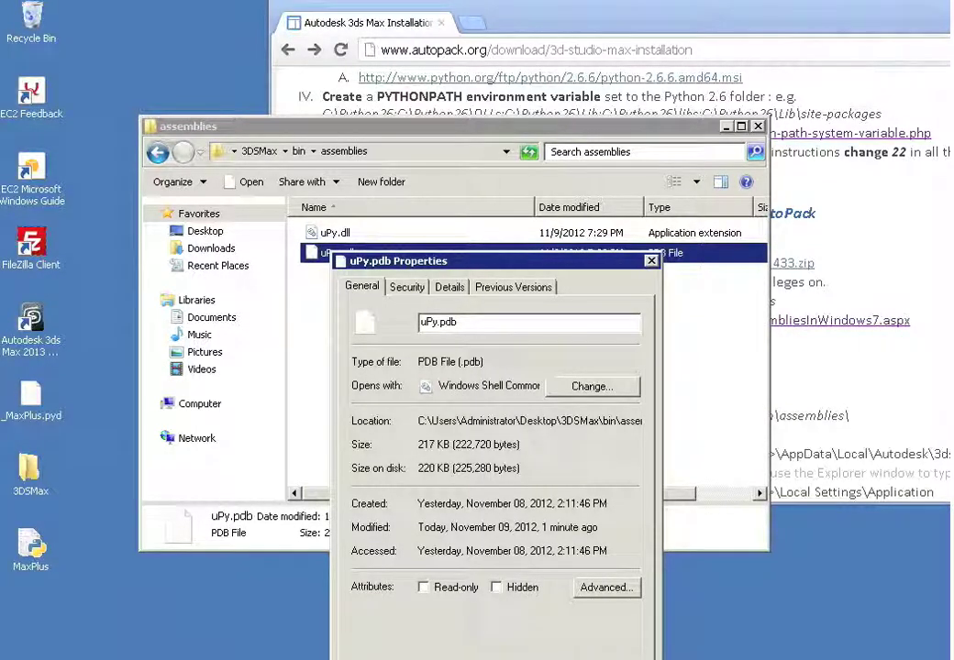
pyautogui.press('Escape')
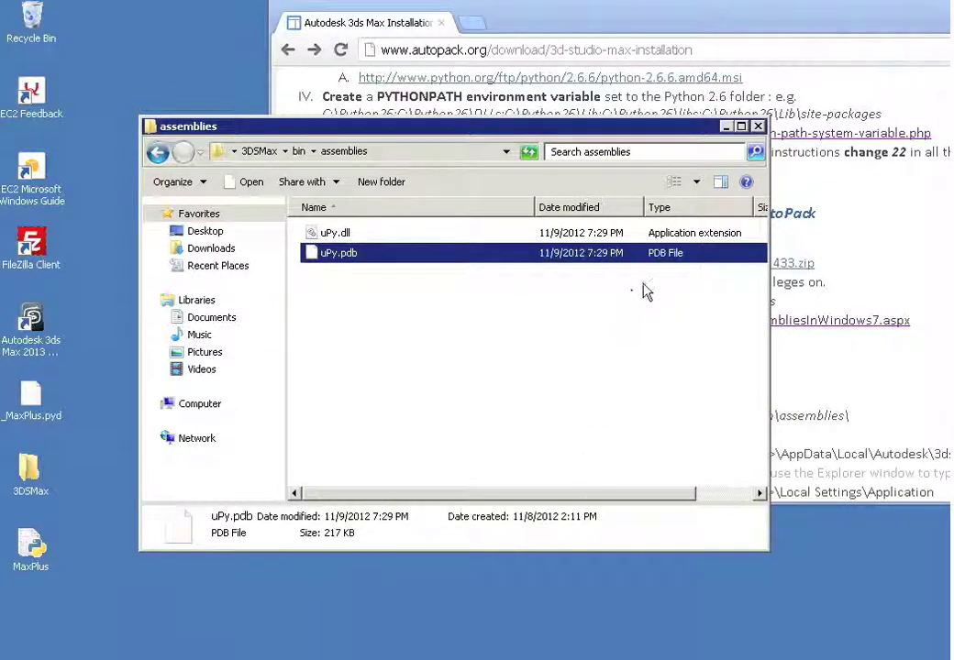
pyautogui.click(259, 151)
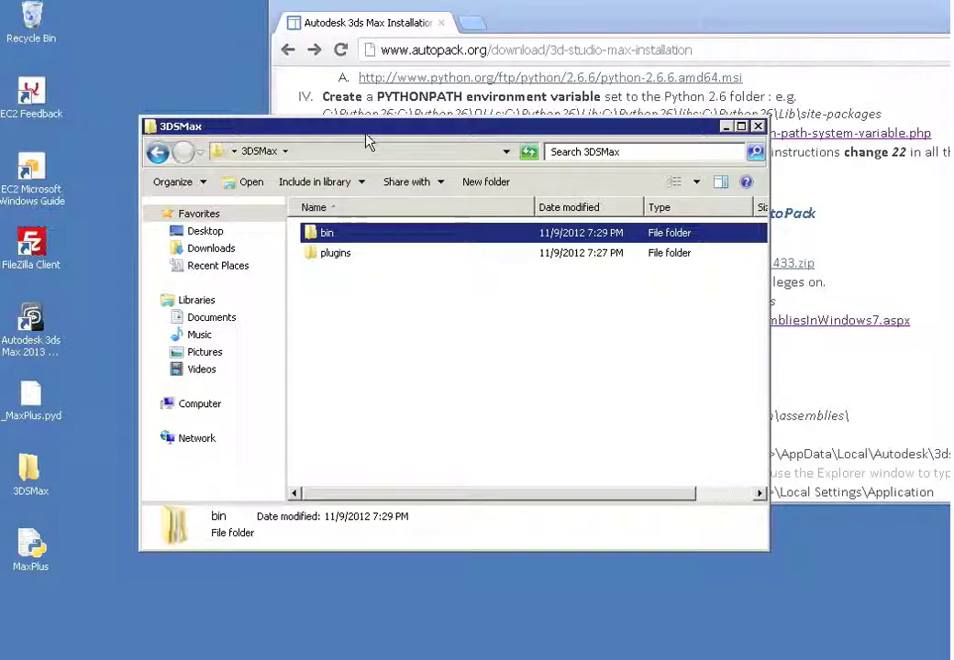
# Scroll the autopack page to the step for copying uPy.dll and uPy.pdb into bin\assemblies
pyautogui.click(831, 257)
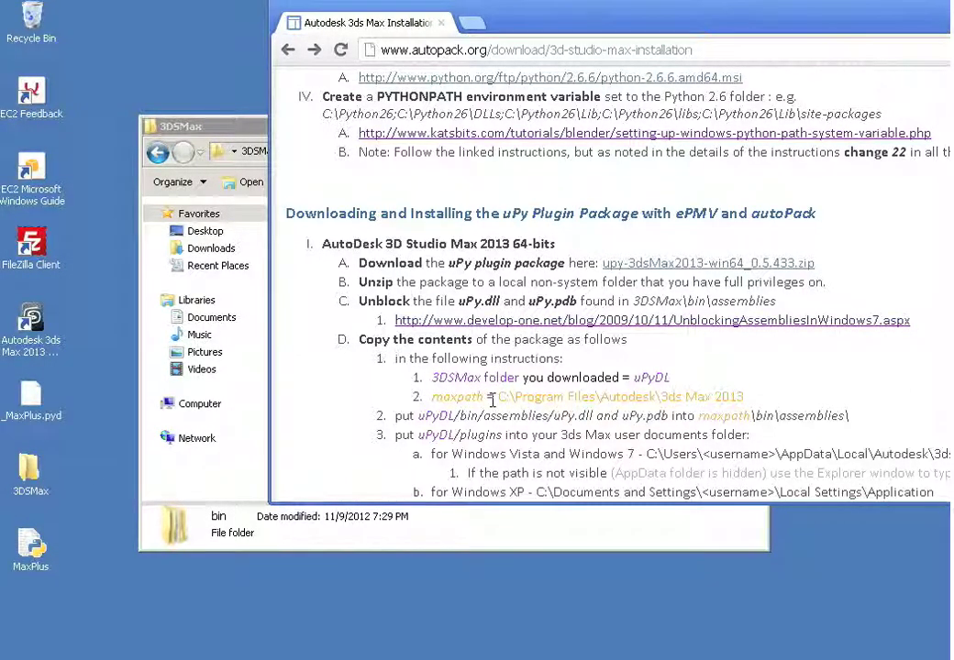
pyautogui.scroll(-5, 492, 401)
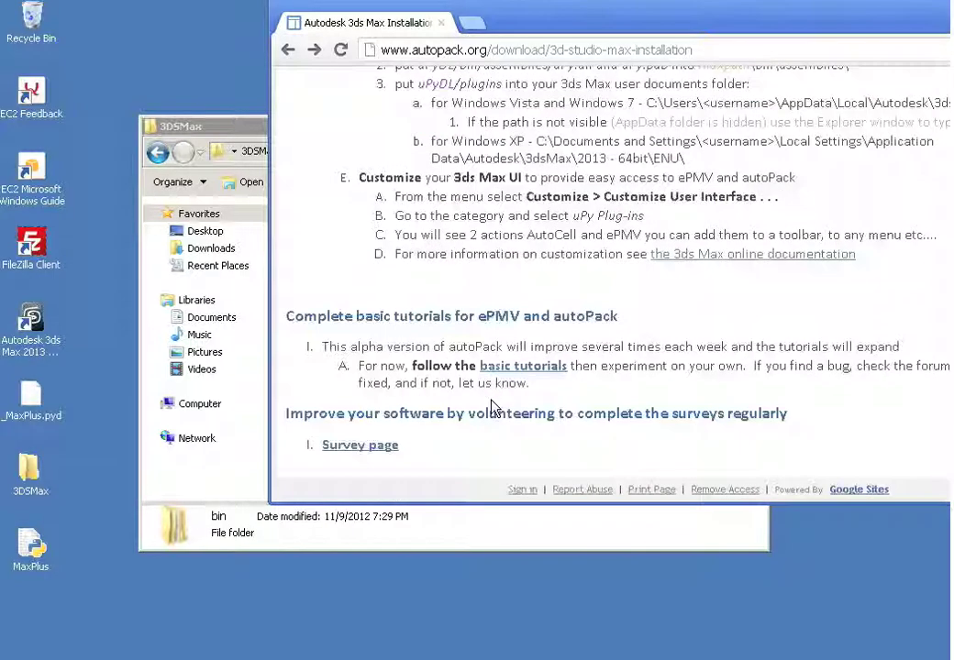
pyautogui.scroll(10, 493, 404)
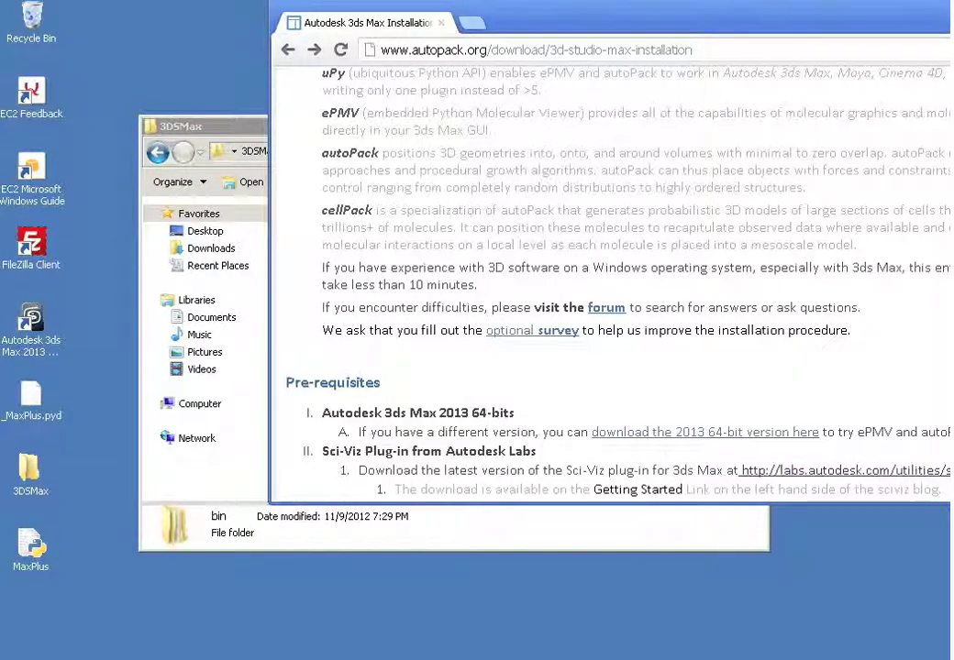
pyautogui.scroll(-5, 493, 403)
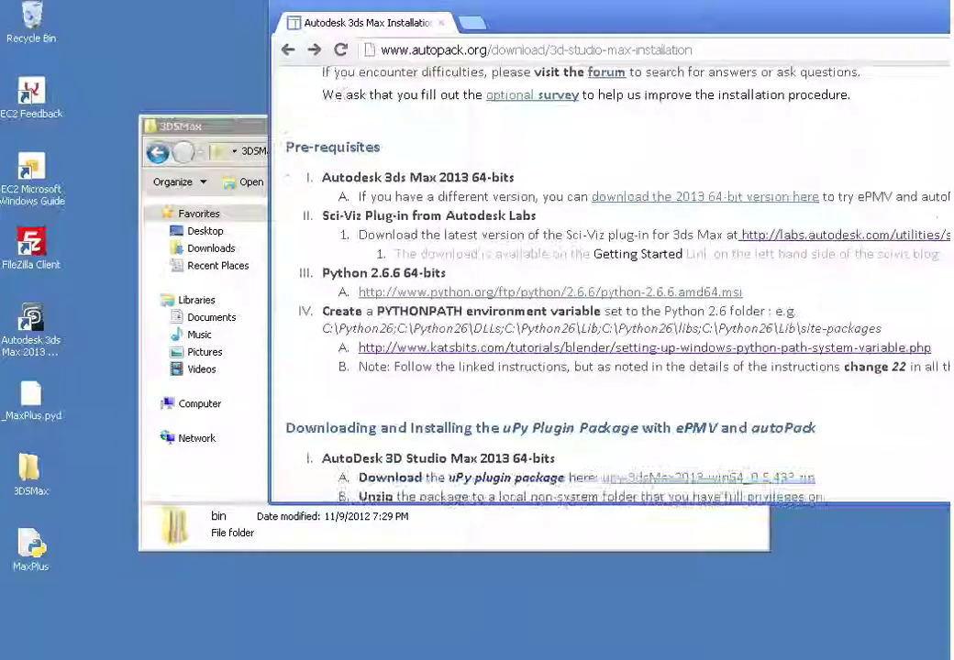
pyautogui.scroll(-3, 493, 403)
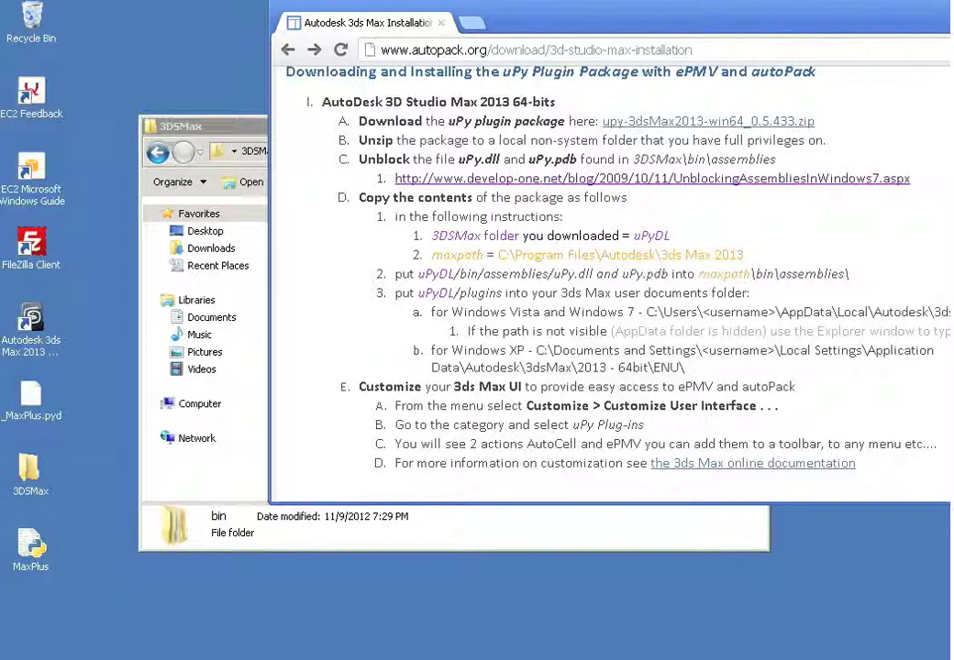
pyautogui.press('super')
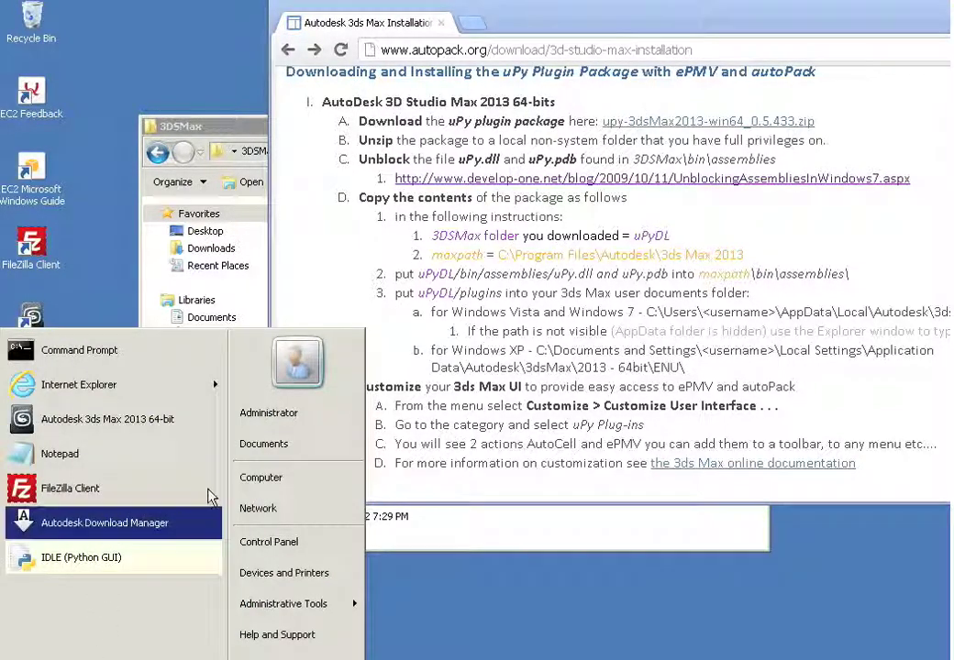
# Browse from Computer to C:\Program Files\Autodesk\3ds Max 2013\bin\assemblies in a new window
pyautogui.click(285, 486)
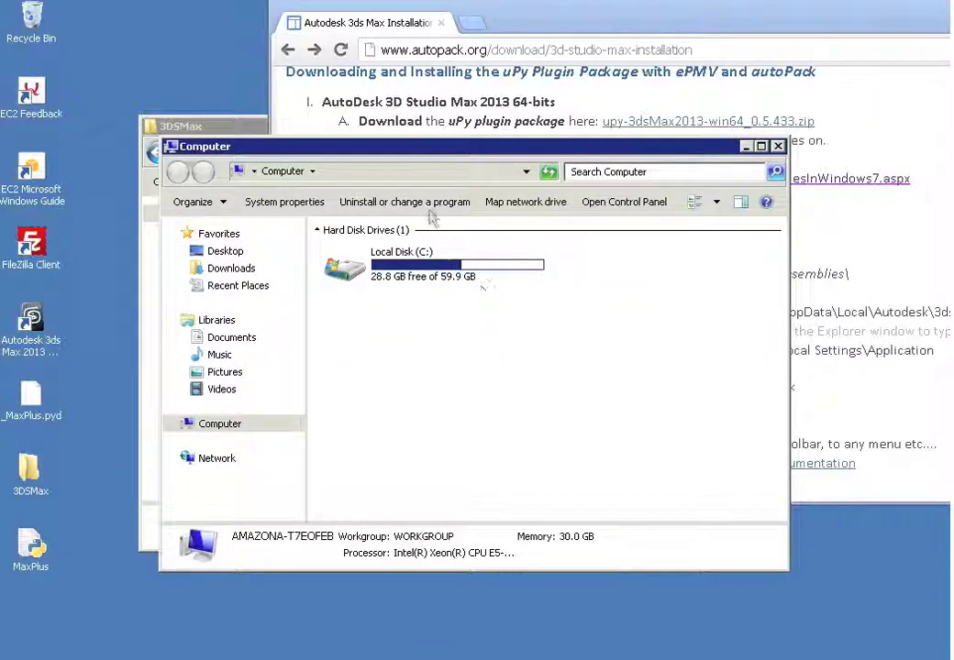
pyautogui.click(344, 275)
pyautogui.doubleClick(344, 275)
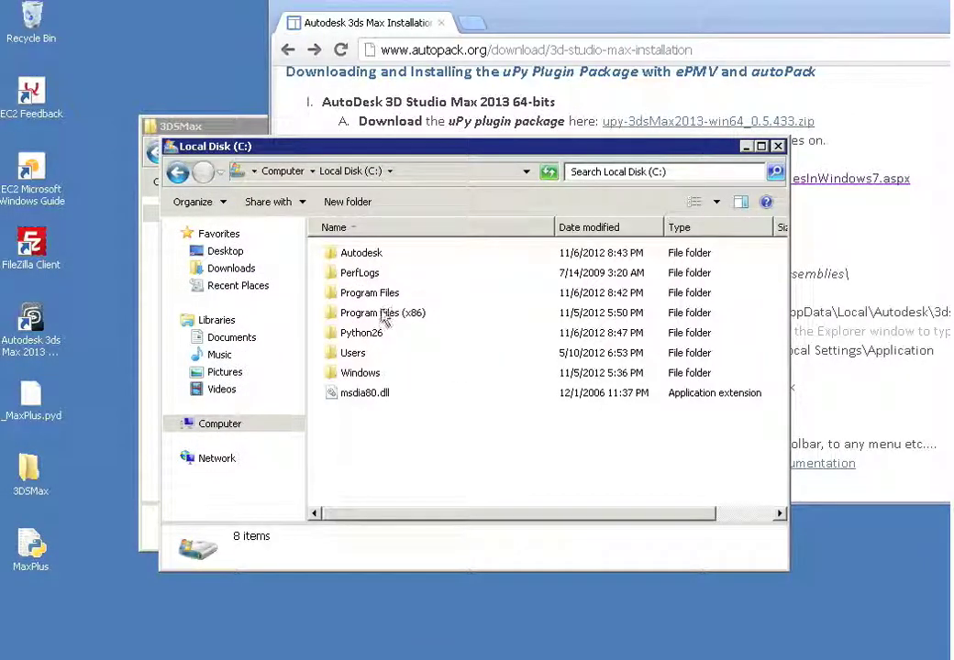
pyautogui.doubleClick(347, 292)
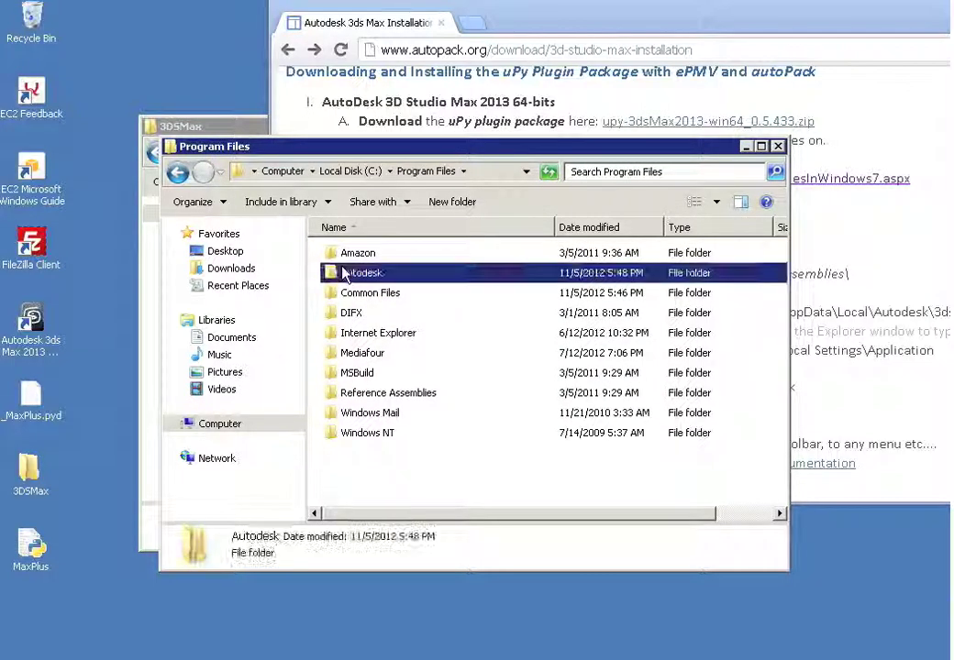
pyautogui.doubleClick(347, 274)
pyautogui.doubleClick(346, 254)
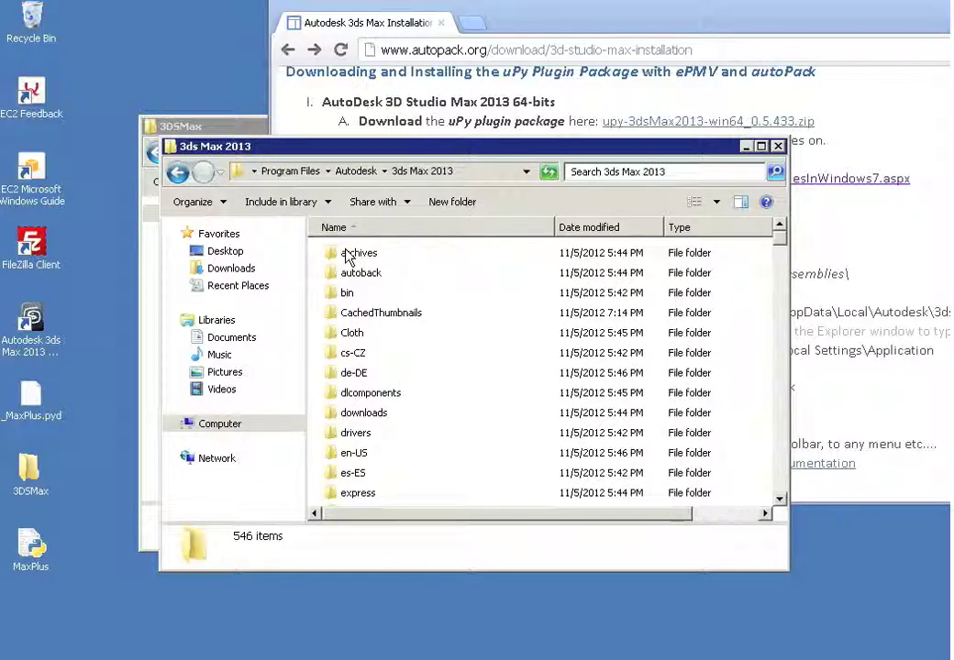
pyautogui.doubleClick(332, 295)
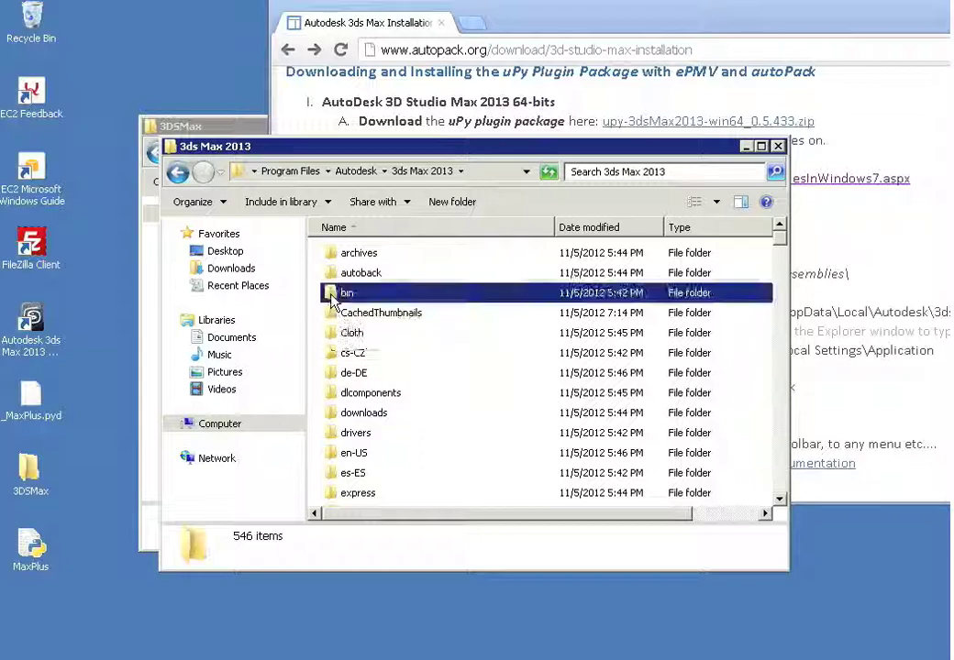
pyautogui.doubleClick(334, 261)
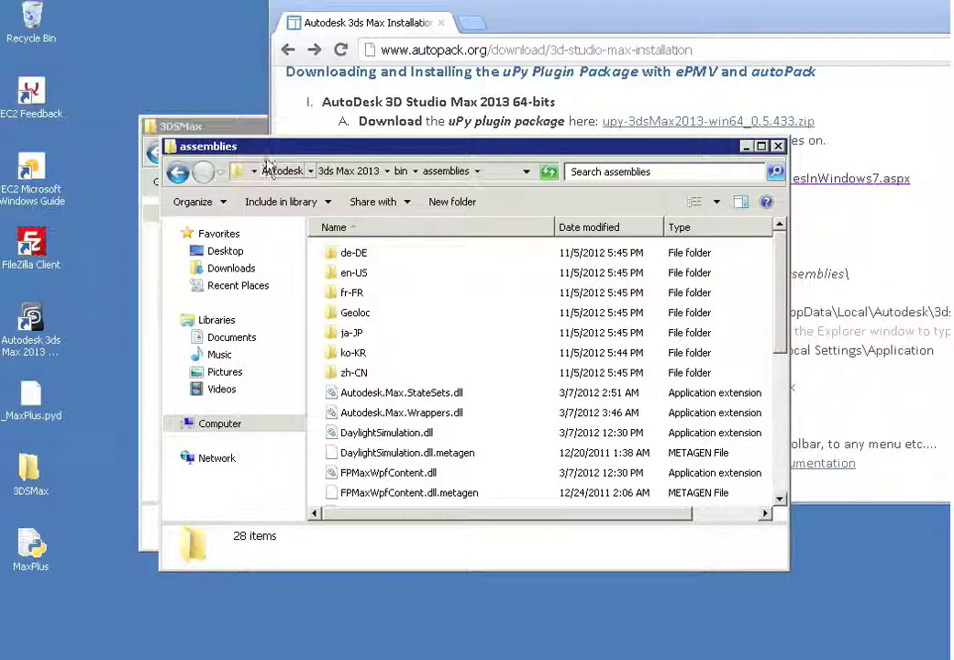
pyautogui.moveTo(263, 148); pyautogui.dragTo(446, 198)
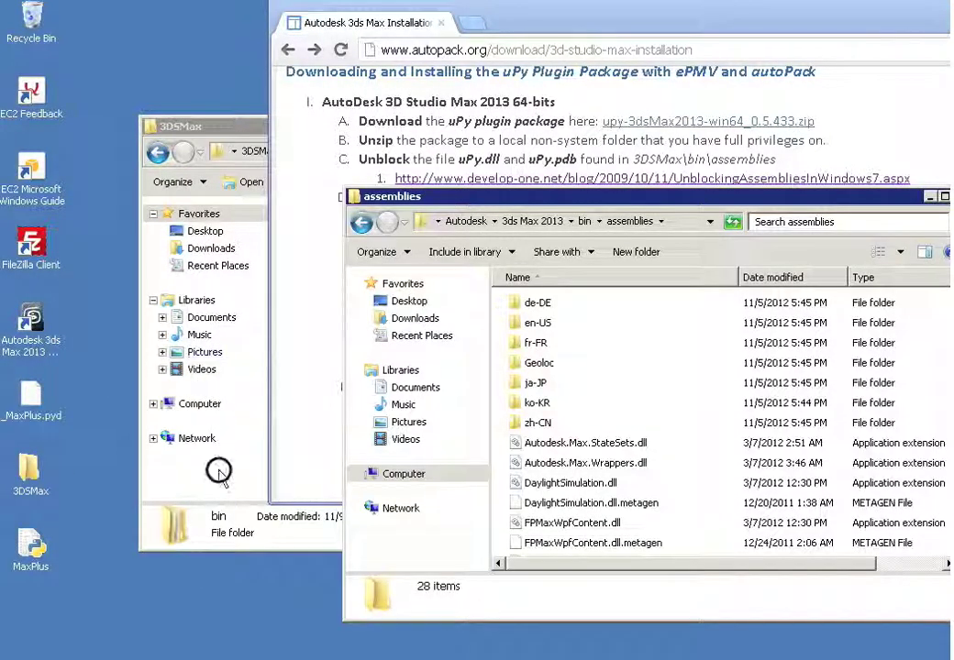
# Drag uPy.dll and uPy.pdb from the package's assemblies folder into 3ds Max's assemblies folder
pyautogui.click(214, 470)
pyautogui.doubleClick(312, 237)
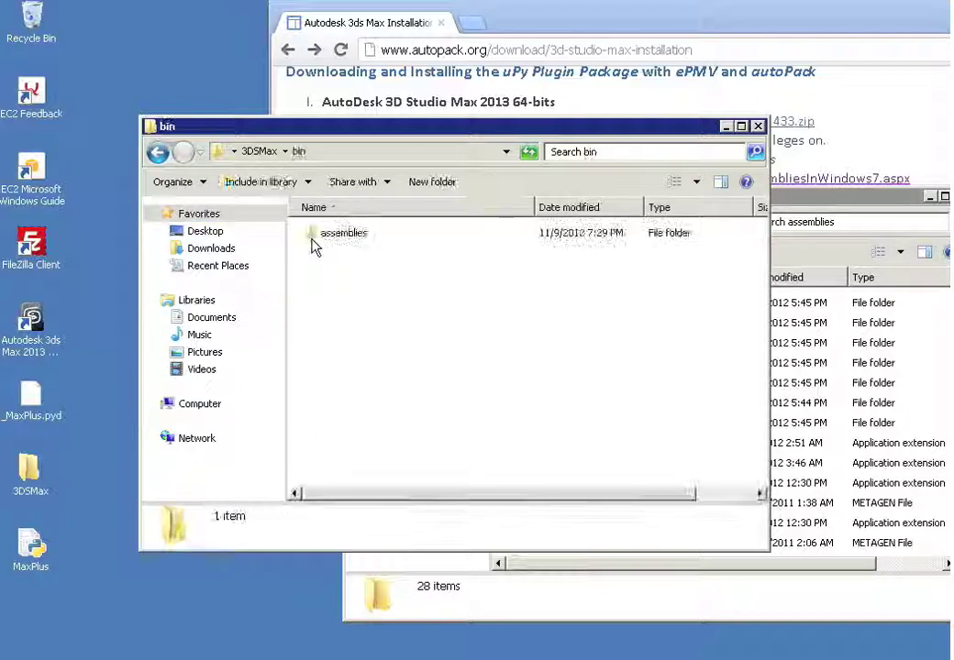
pyautogui.doubleClick(313, 240)
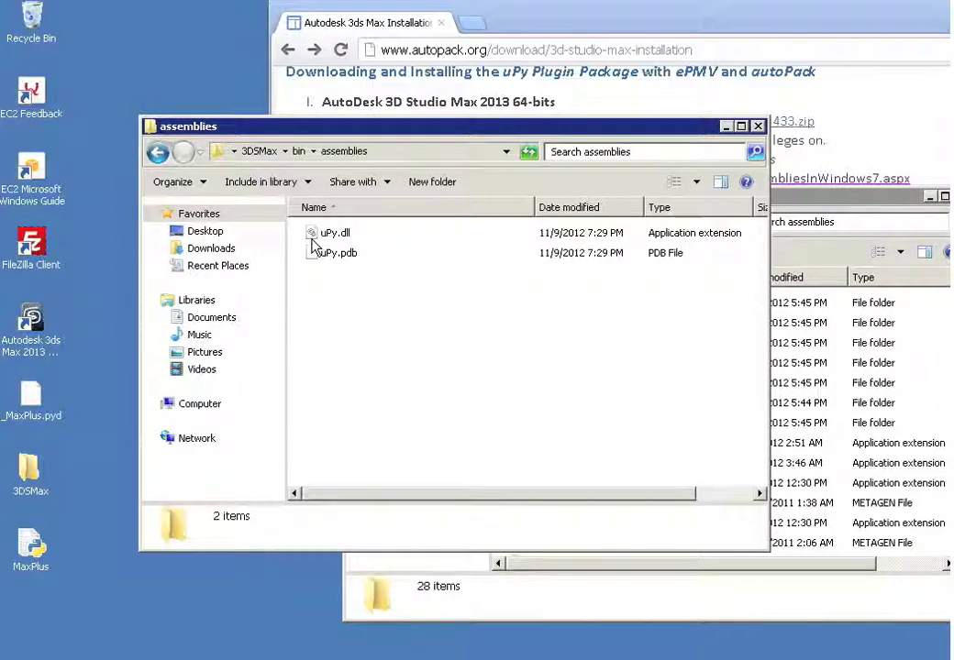
pyautogui.click(335, 233)
pyautogui.keyDown('shift'); pyautogui.click(312, 254); pyautogui.keyUp('shift')
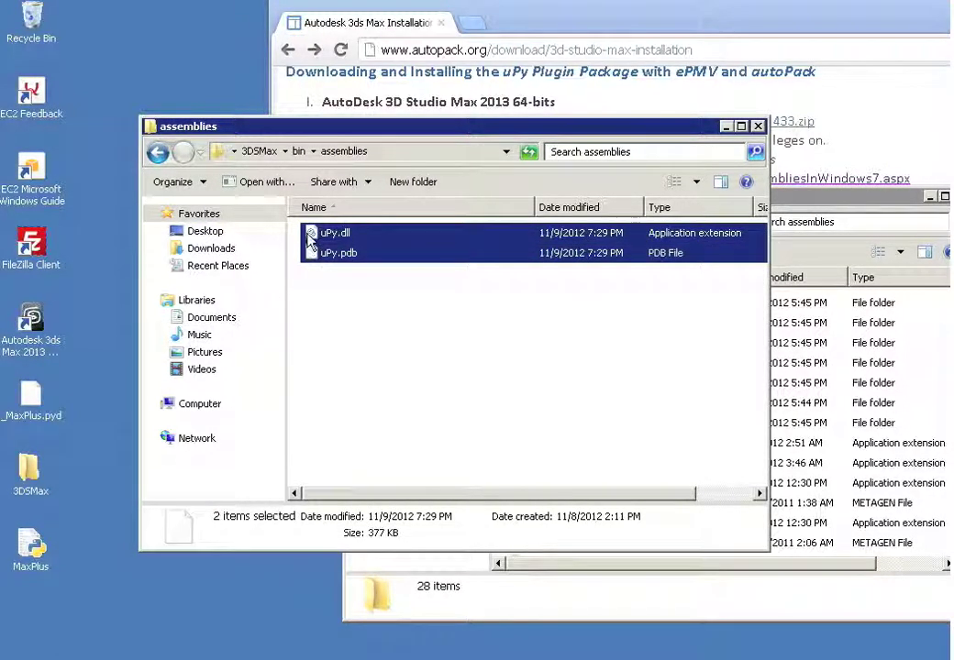
pyautogui.moveTo(307, 234); pyautogui.dragTo(851, 530)
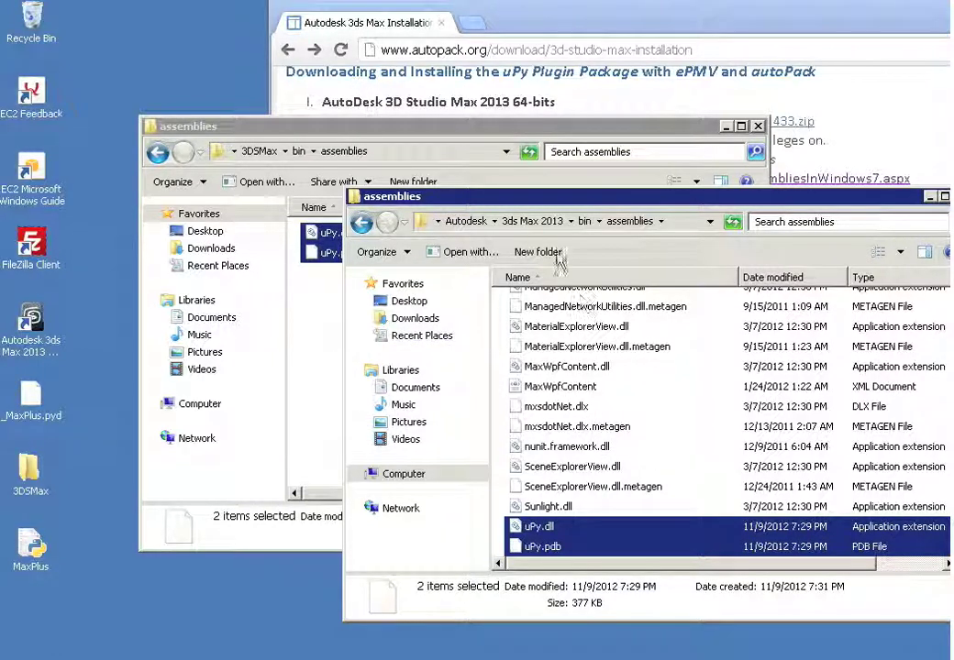
# Rearrange the windows, return the package window to 3DSMax, and bring the instructions forward
pyautogui.click(470, 195)
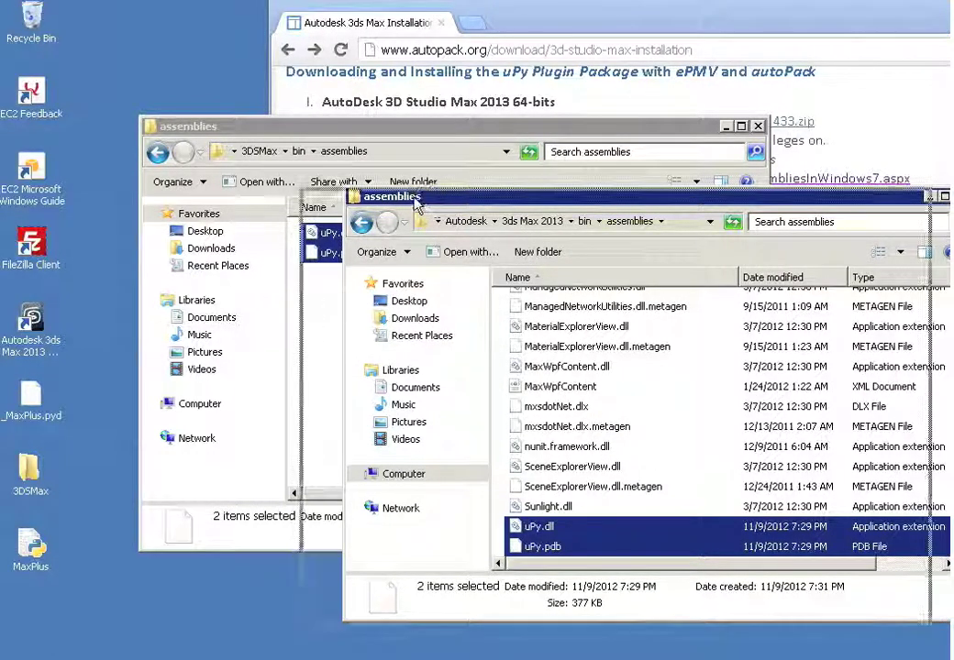
pyautogui.moveTo(470, 195); pyautogui.dragTo(416, 198)
pyautogui.click(343, 137)
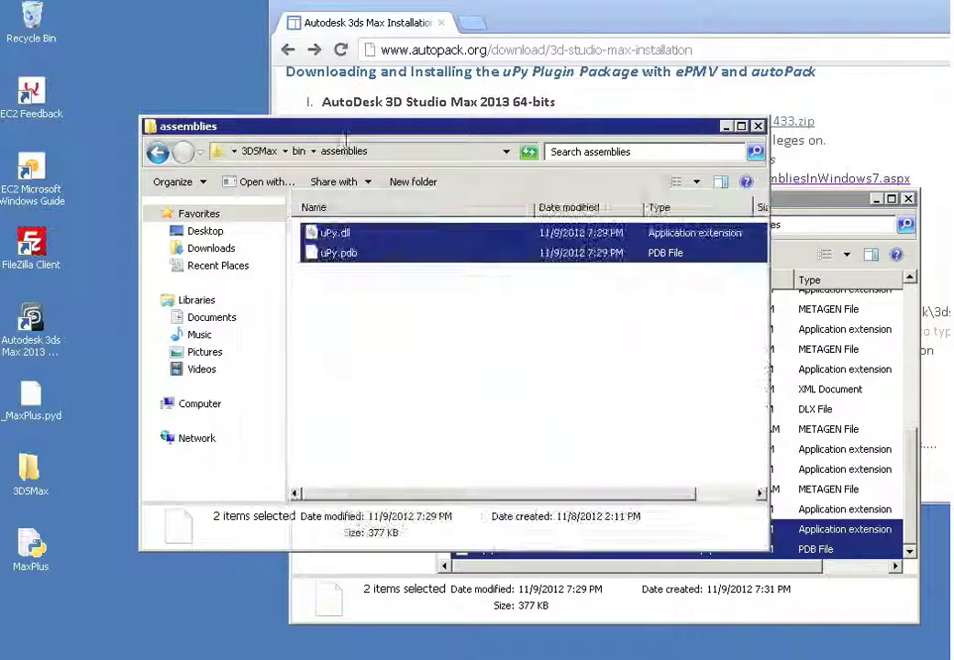
pyautogui.click(261, 153)
pyautogui.click(677, 33)
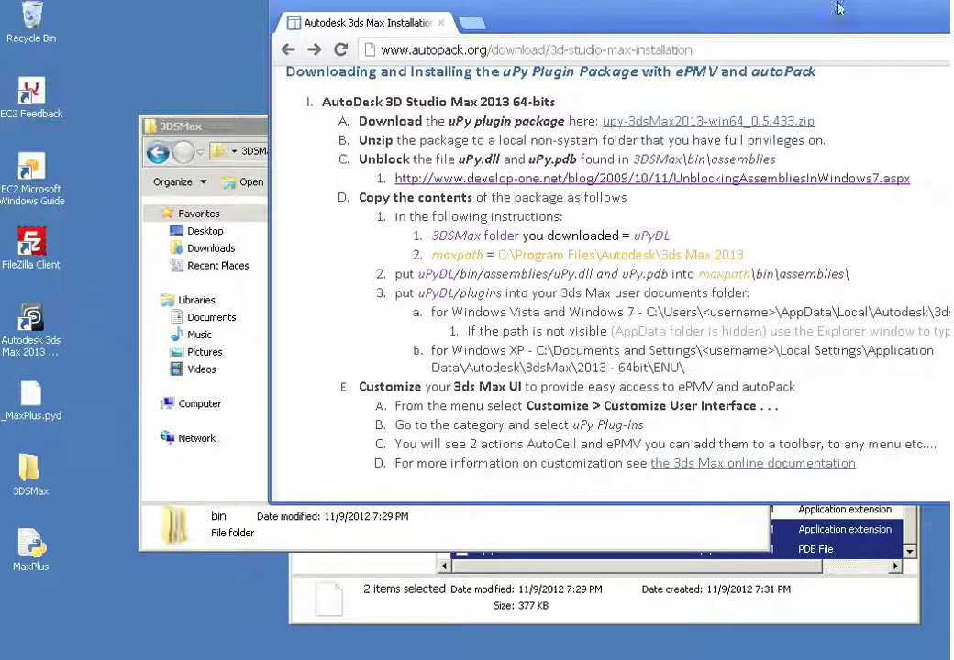
# Move the Chrome window and select the Windows 7 AppData plugin path text
pyautogui.moveTo(837, 8); pyautogui.dragTo(815, 24)
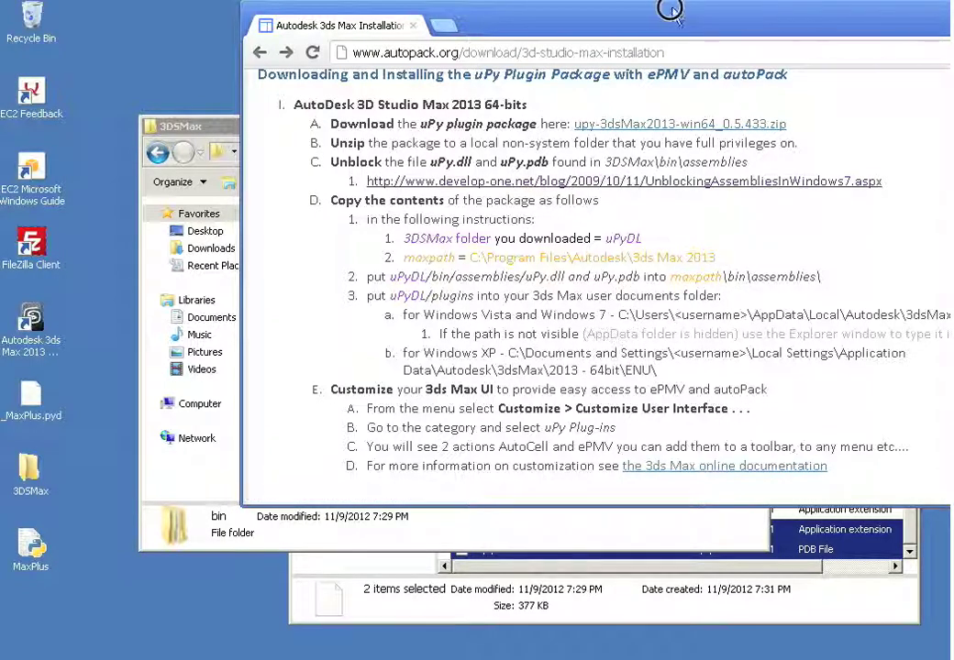
pyautogui.moveTo(667, 8); pyautogui.dragTo(664, 17)
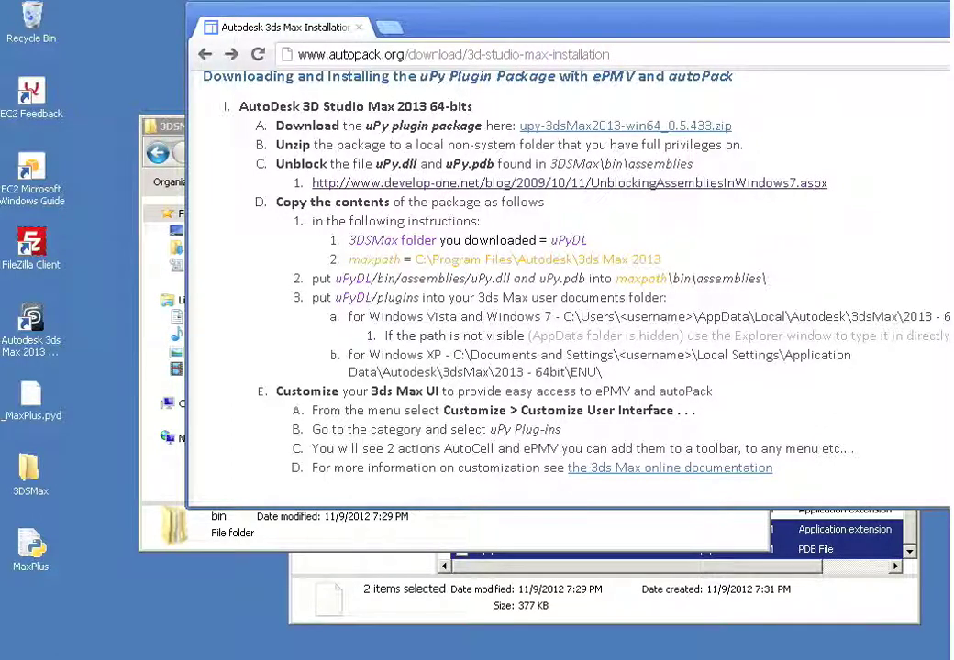
pyautogui.moveTo(944, 315); pyautogui.dragTo(697, 317)
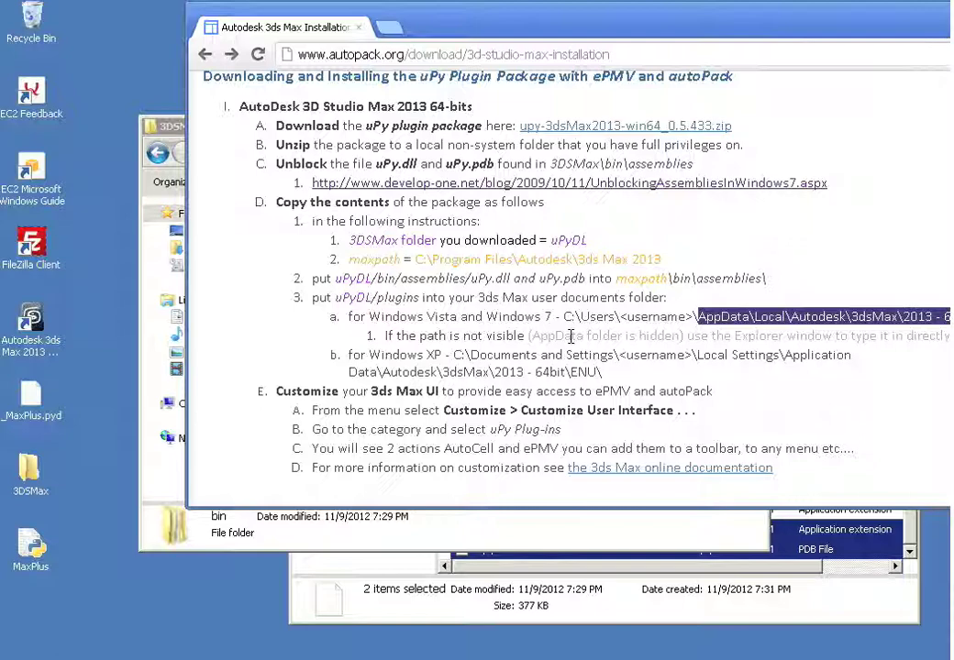
# Open Computer from the Start menu in a new Explorer window
pyautogui.click(93, 498)
pyautogui.press('super')
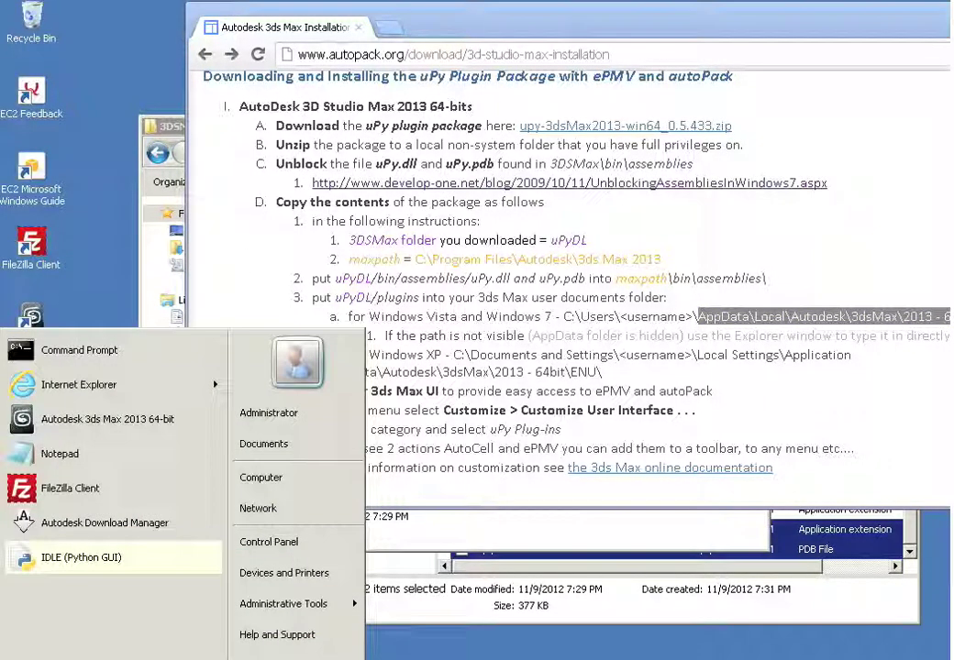
pyautogui.click(260, 486)
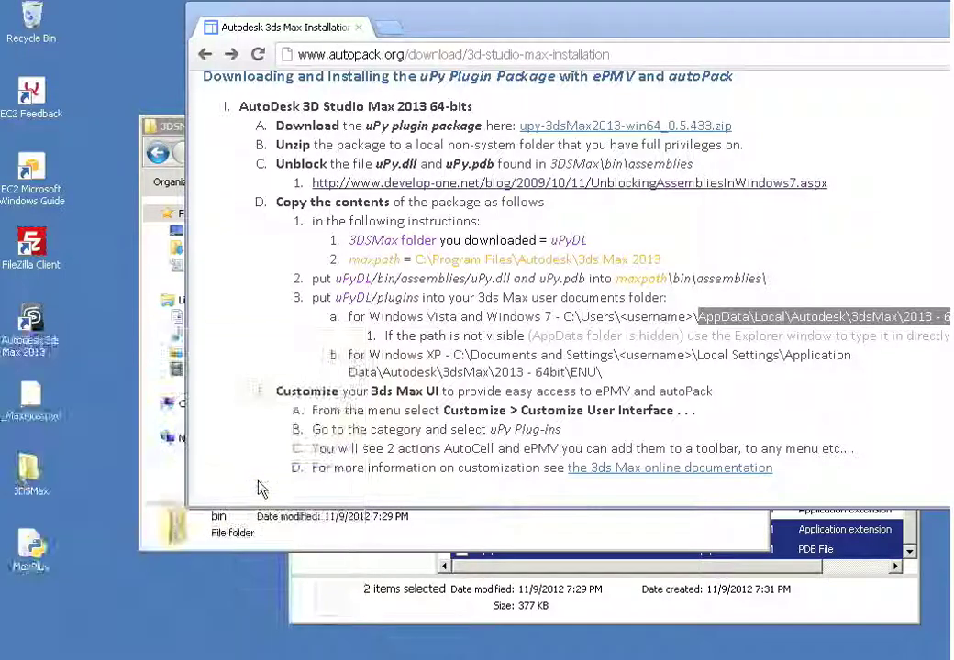
# Go to C:\Users\ the user's folder, then paste the AppData\Local\Autodesk\3dsMax\2013 - 64bit\ENU path
pyautogui.doubleClick(504, 342)
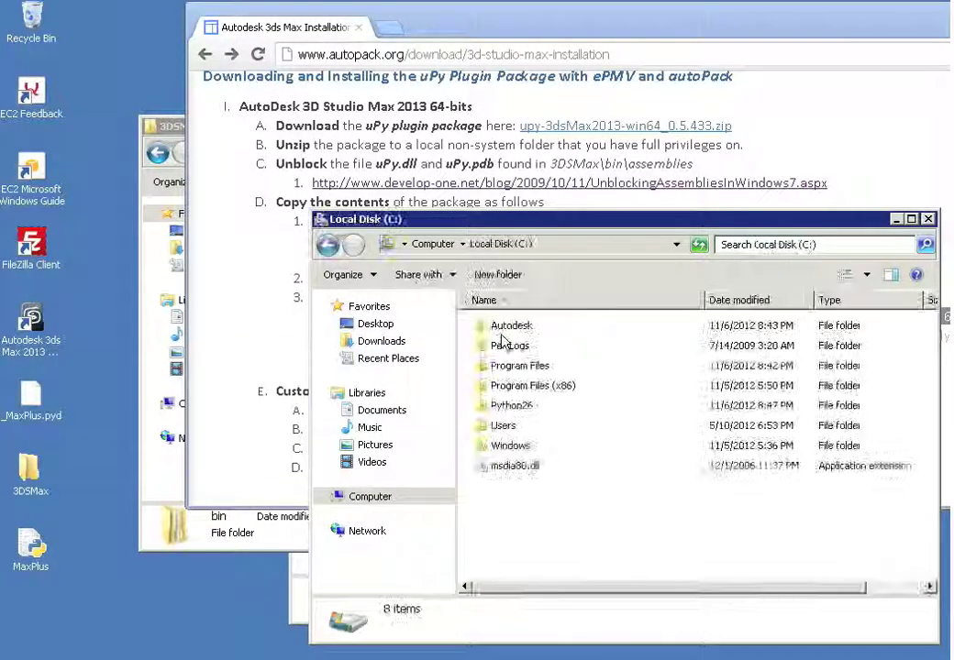
pyautogui.doubleClick(495, 427)
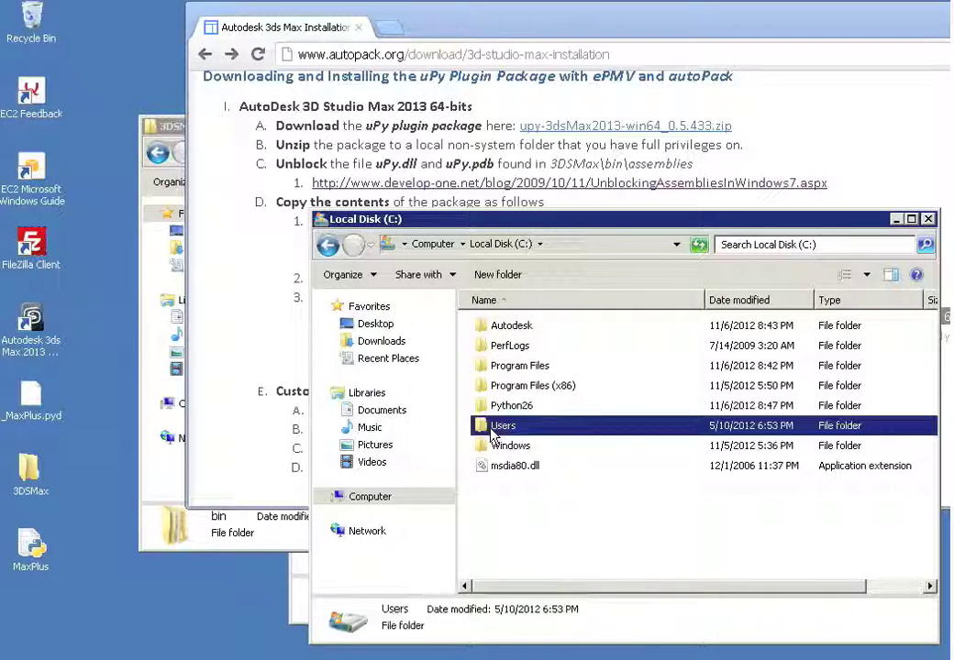
pyautogui.doubleClick(479, 325)
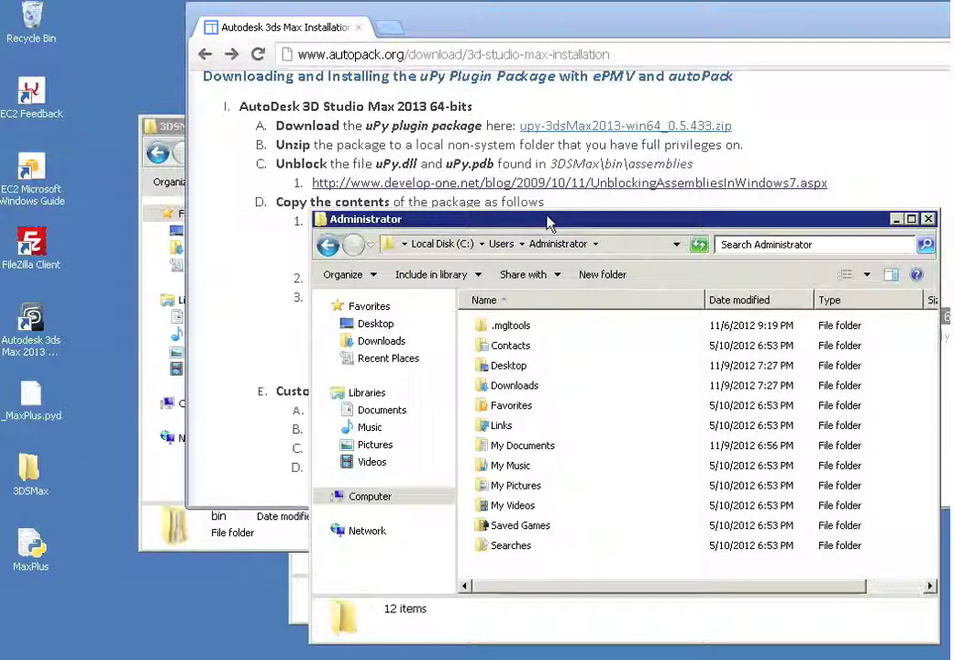
pyautogui.moveTo(549, 219); pyautogui.dragTo(279, 209)
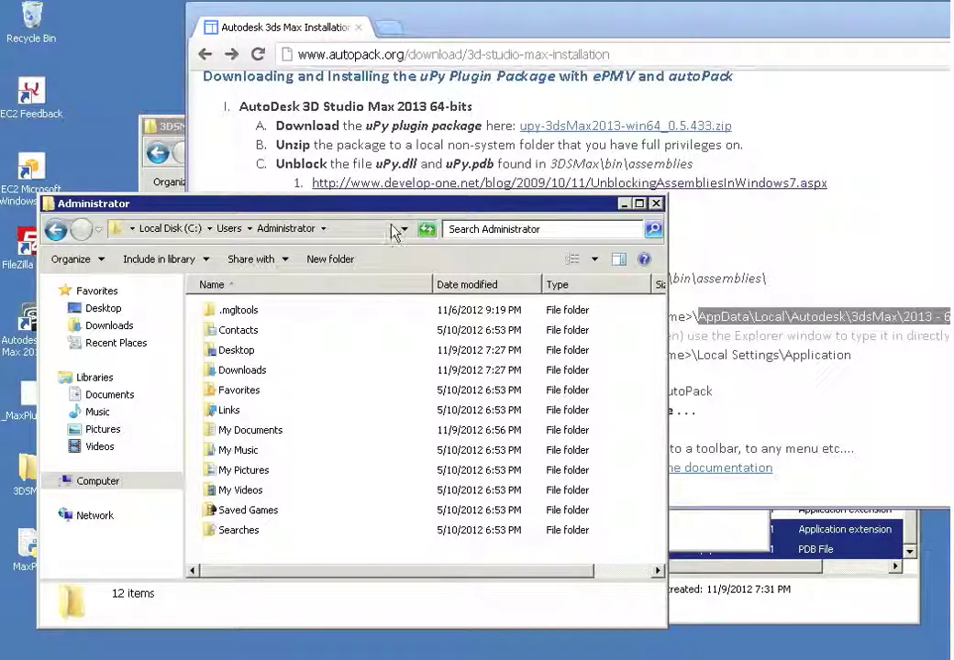
pyautogui.click(341, 229)
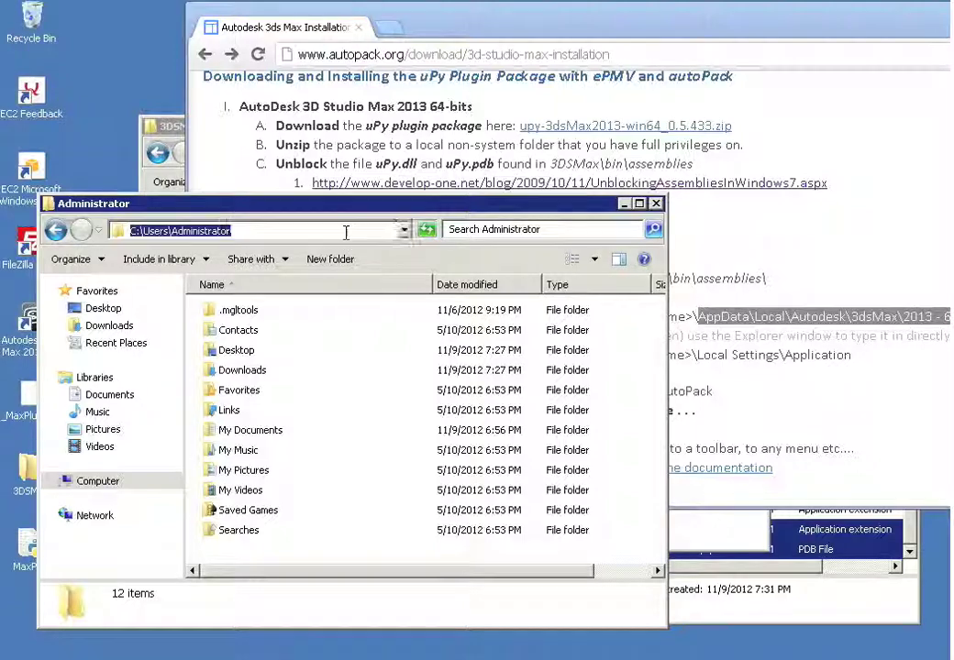
pyautogui.click(252, 232)
pyautogui.write('\\')
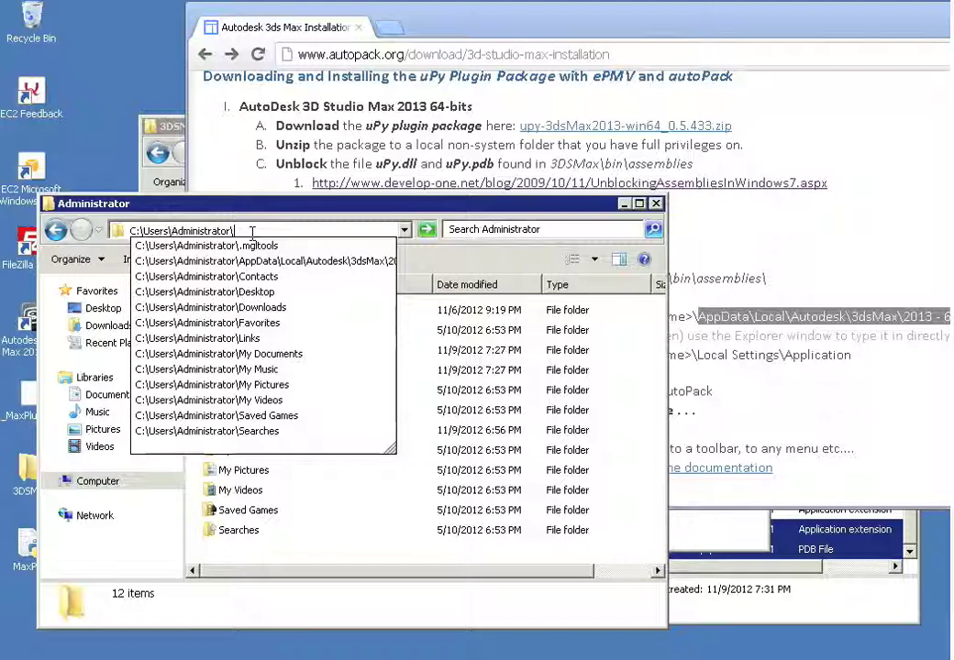
pyautogui.write('AppData\\Local\\Autodesk\\3dsMax\\2013 - 64bit\\ENU\\')
pyautogui.press('Return')
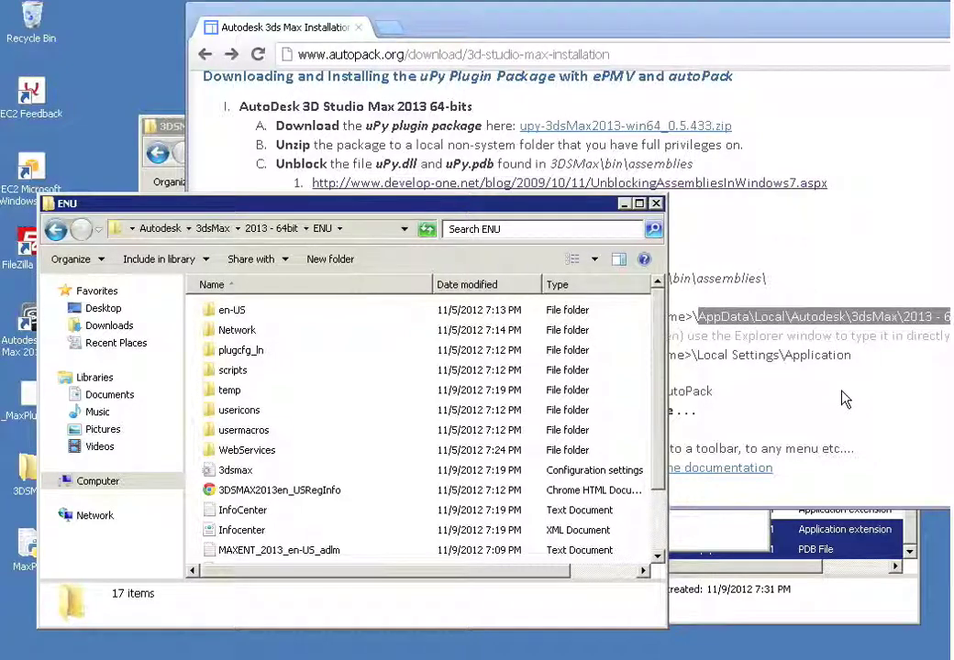
pyautogui.moveTo(215, 203); pyautogui.dragTo(405, 211)
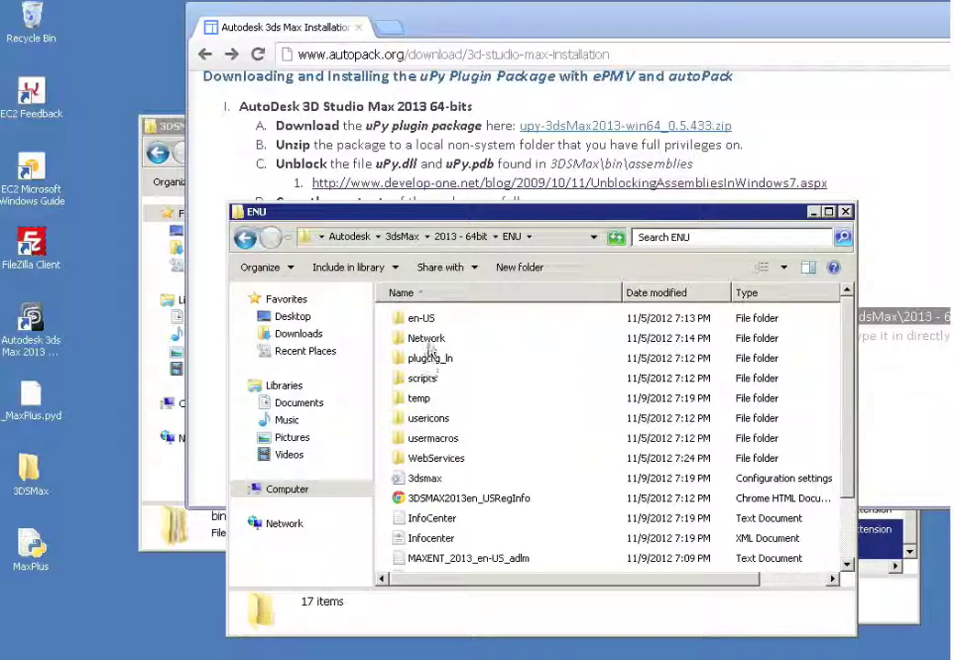
# Check the 3DSMax package's plugins folder, then paste it into the 3ds Max 2013 ENU user folder
pyautogui.click(170, 128)
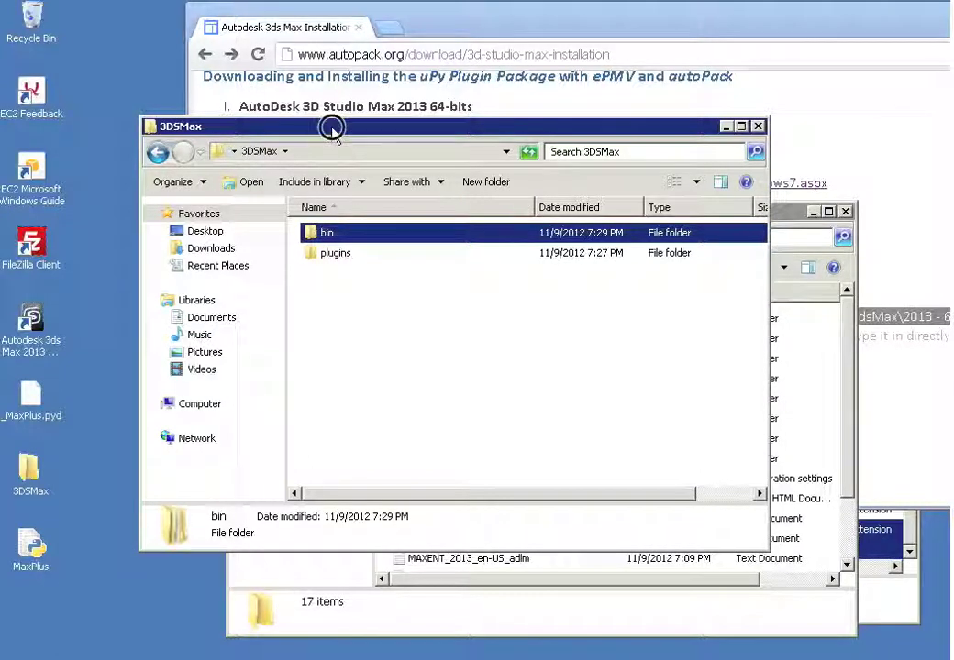
pyautogui.moveTo(332, 129); pyautogui.dragTo(234, 18)
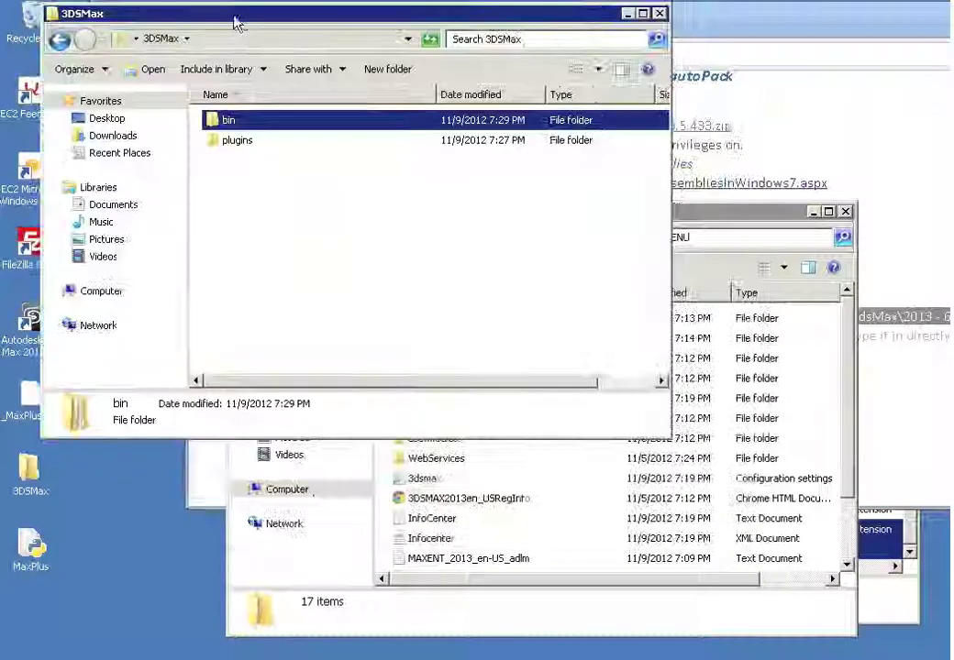
pyautogui.doubleClick(211, 145)
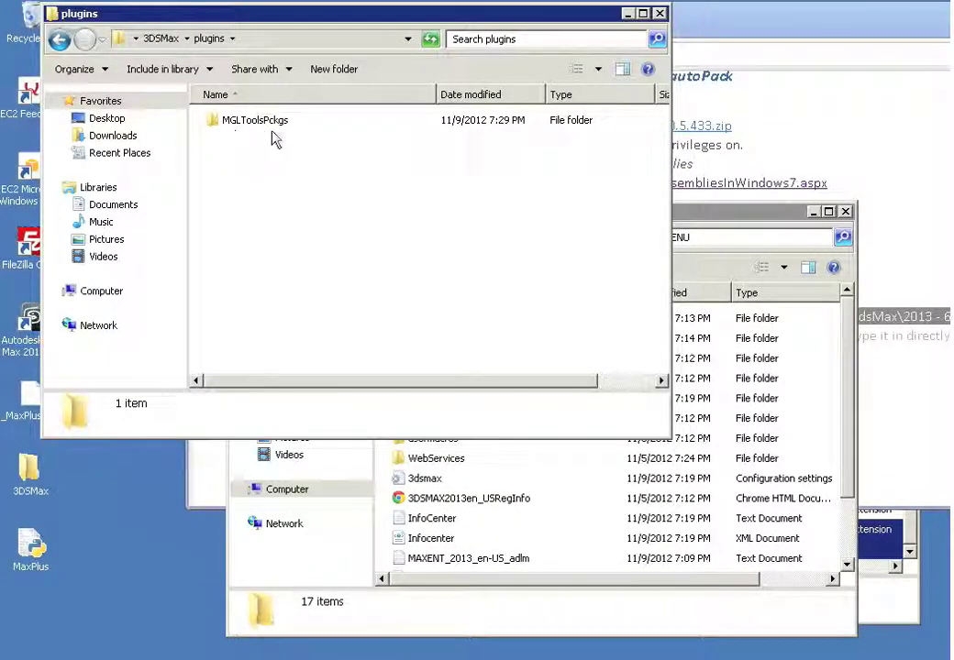
pyautogui.click(59, 39)
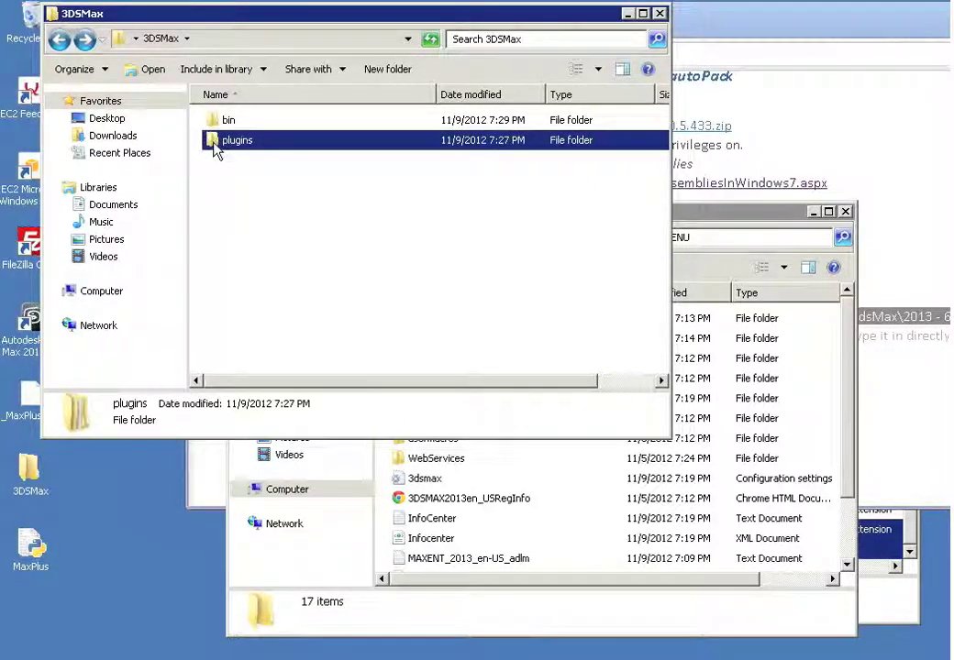
pyautogui.click(471, 513)
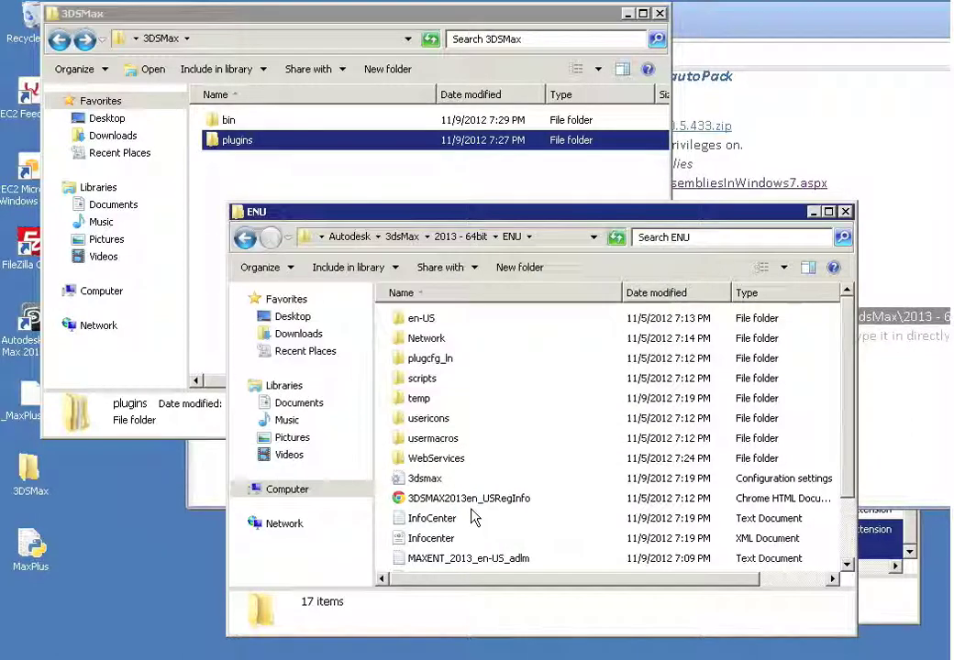
pyautogui.hotkey('ctrl', 'v')
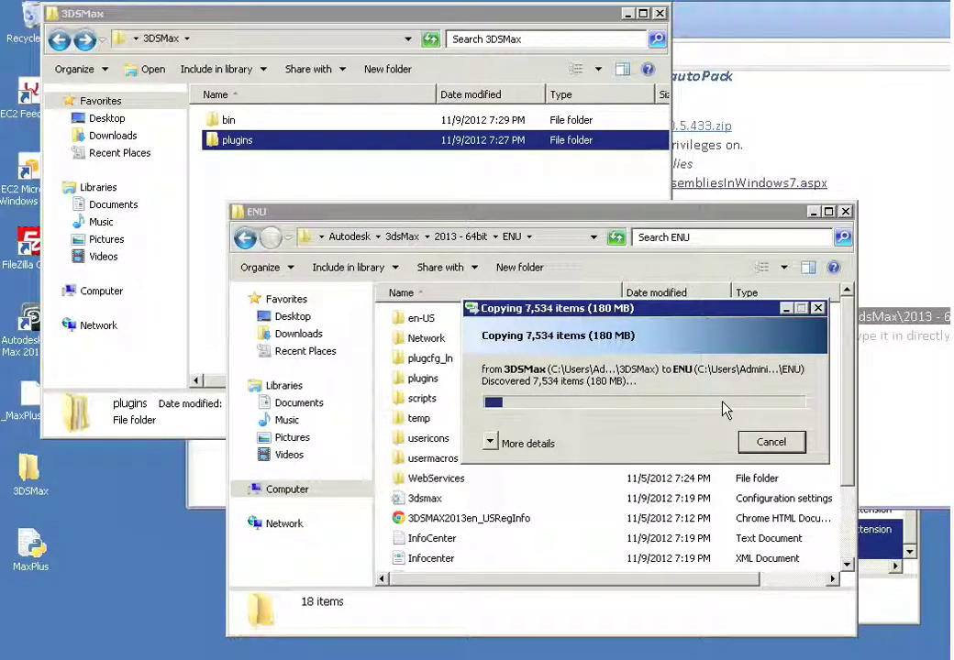
pyautogui.click(833, 111)
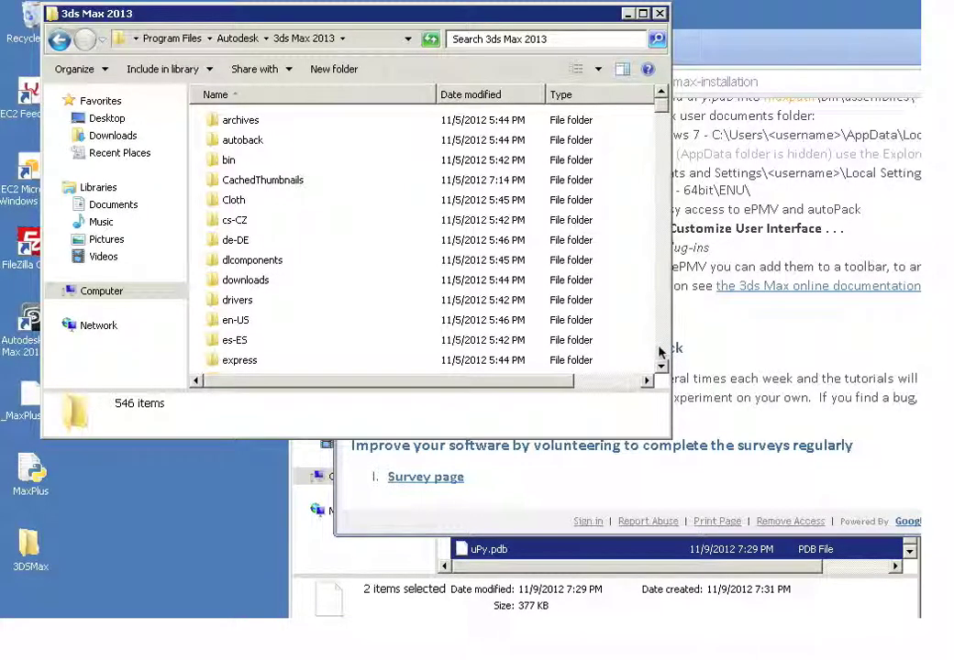
# Move the desktop's _MaxPlus.pyd and MaxPlus files into Program Files\Autodesk\3ds Max 2013
pyautogui.scroll(-20, 658, 353)
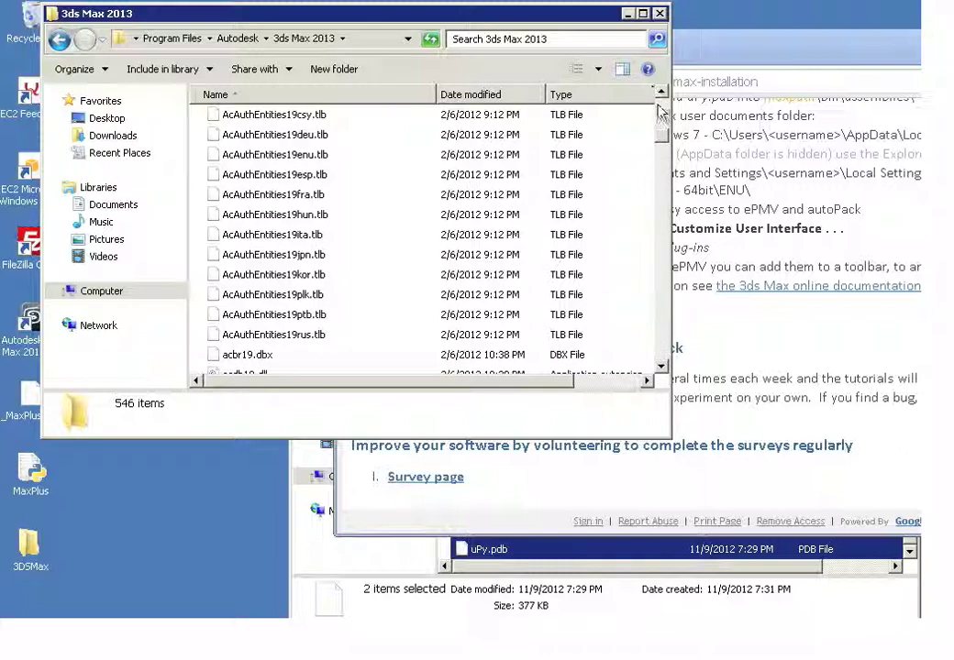
pyautogui.scroll(4, 367, 146)
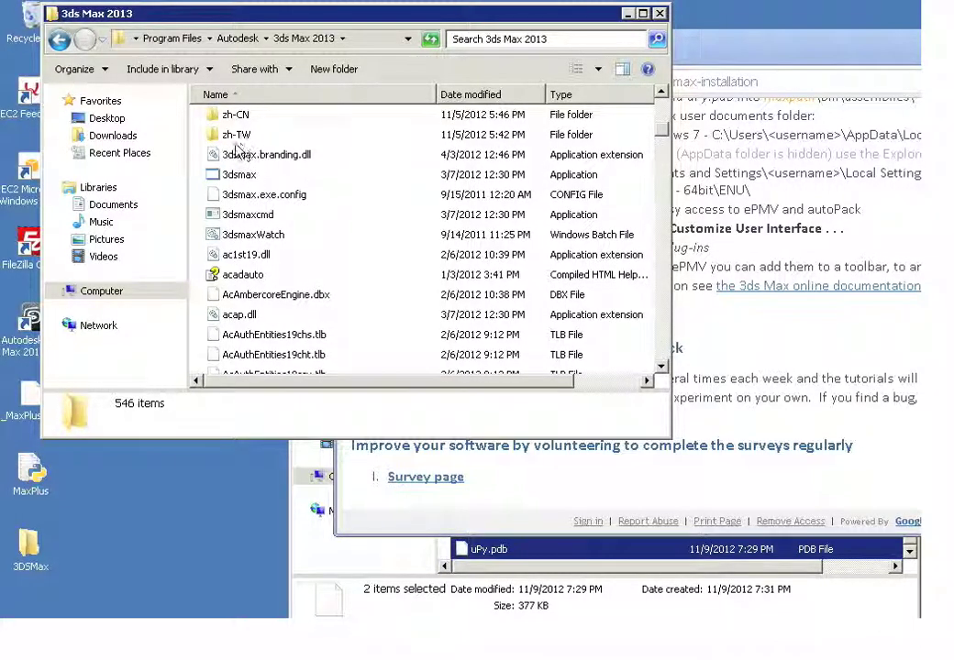
pyautogui.click(27, 406)
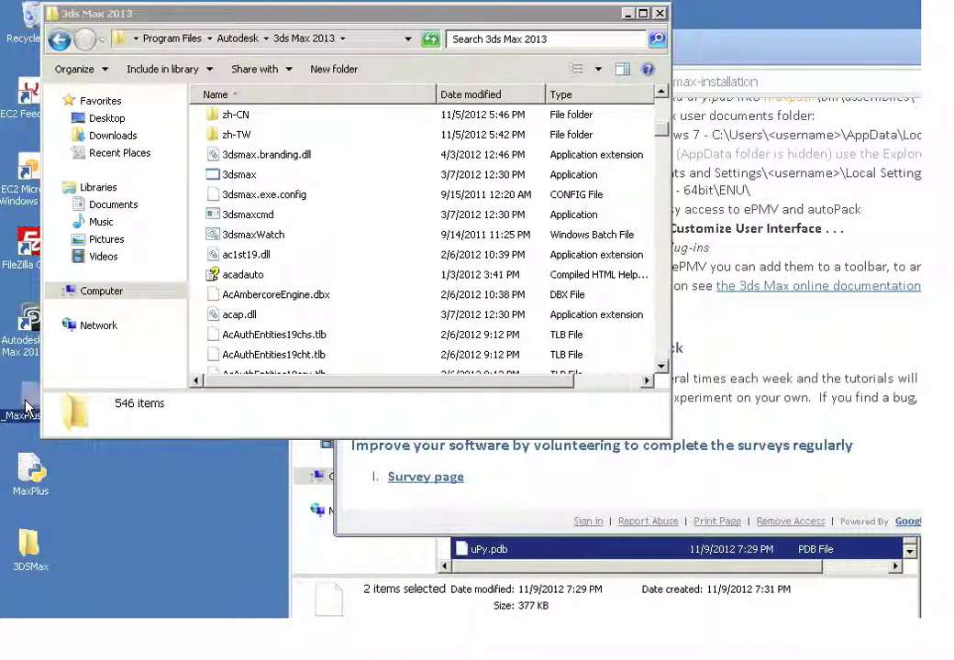
pyautogui.doubleClick(30, 477)
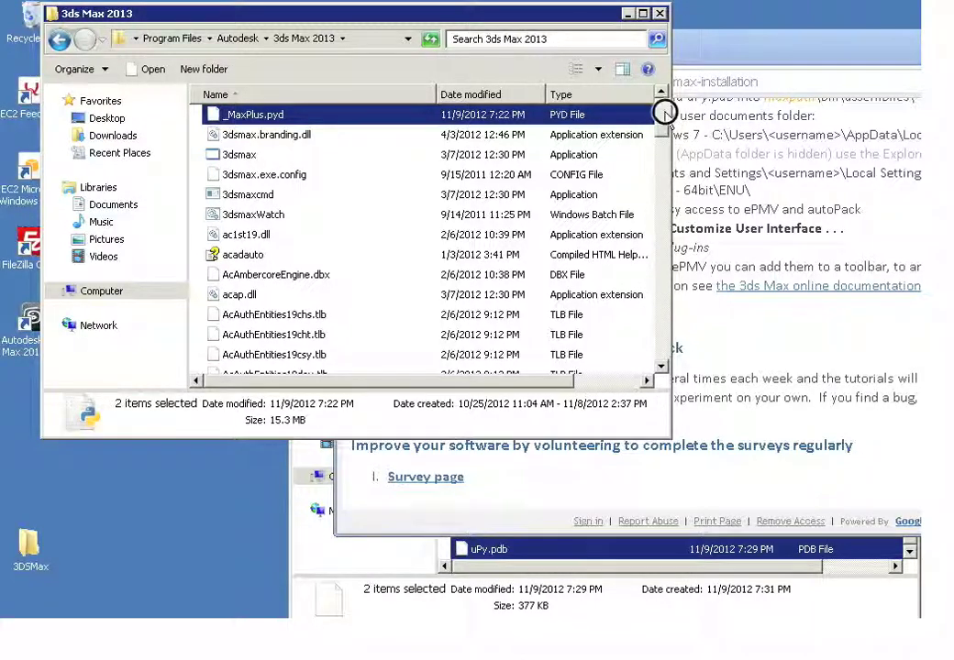
pyautogui.click(662, 117)
pyautogui.click(661, 99)
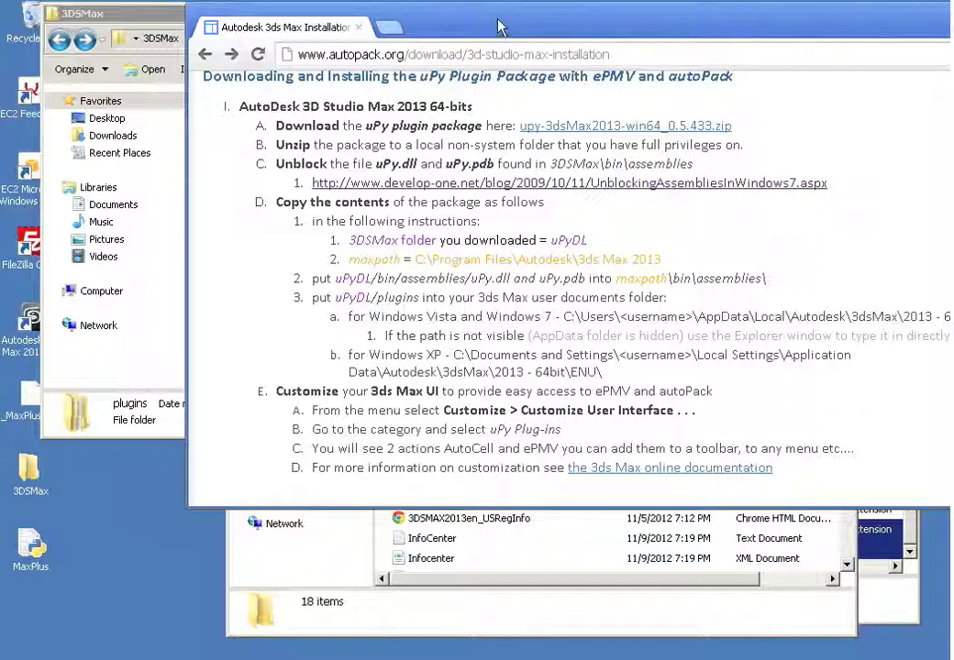
# Move Chrome aside to show the ENU window copying 7,534 plugin items (180 MB)
pyautogui.moveTo(608, 15); pyautogui.dragTo(945, 21)
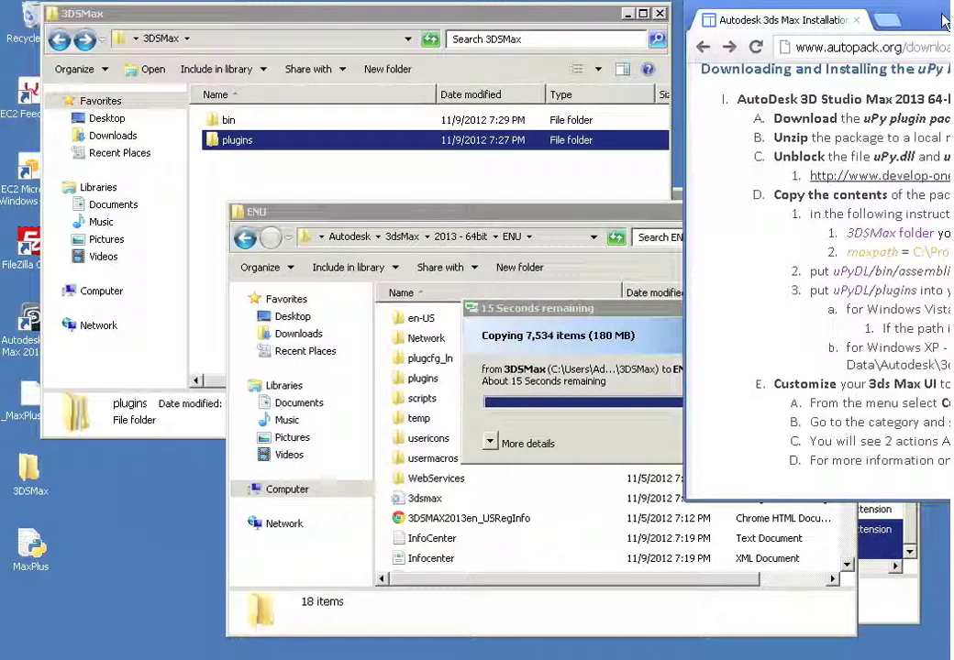
pyautogui.click(530, 218)
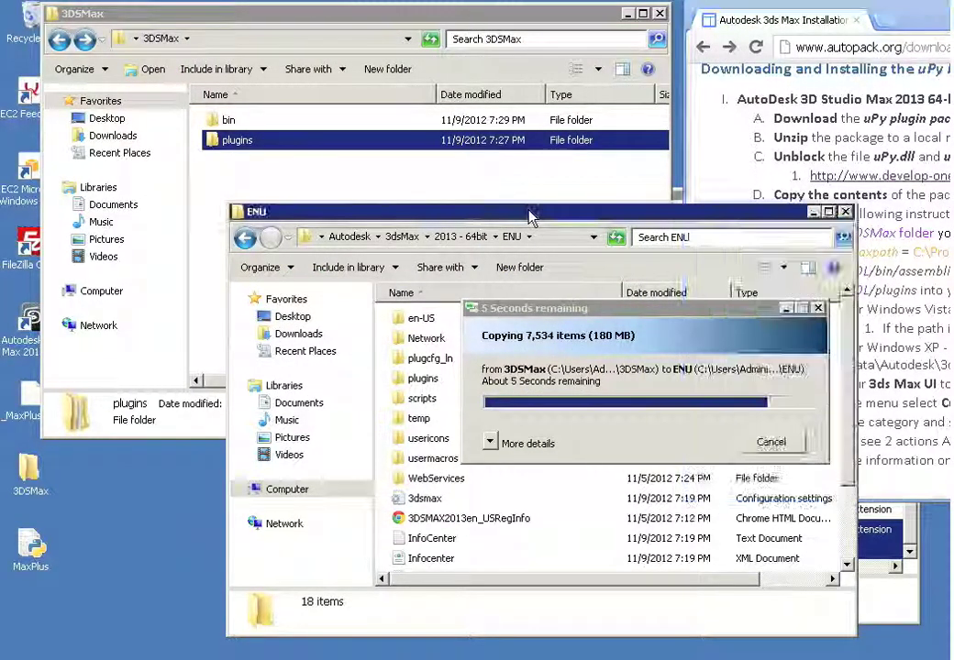